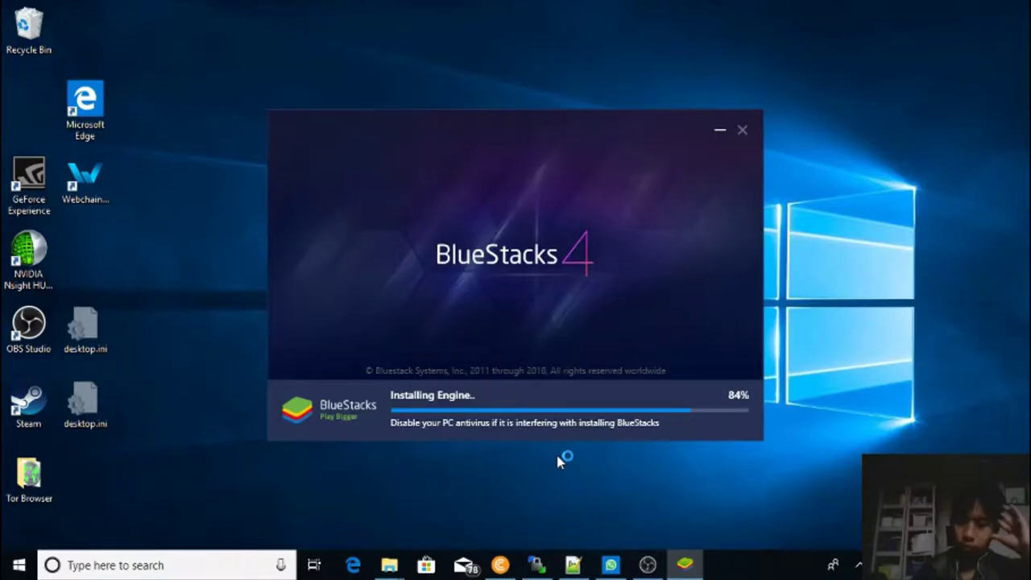
Bring the recorder forward and hide it again to check the installer, now at 84%.
left_click(648, 565)
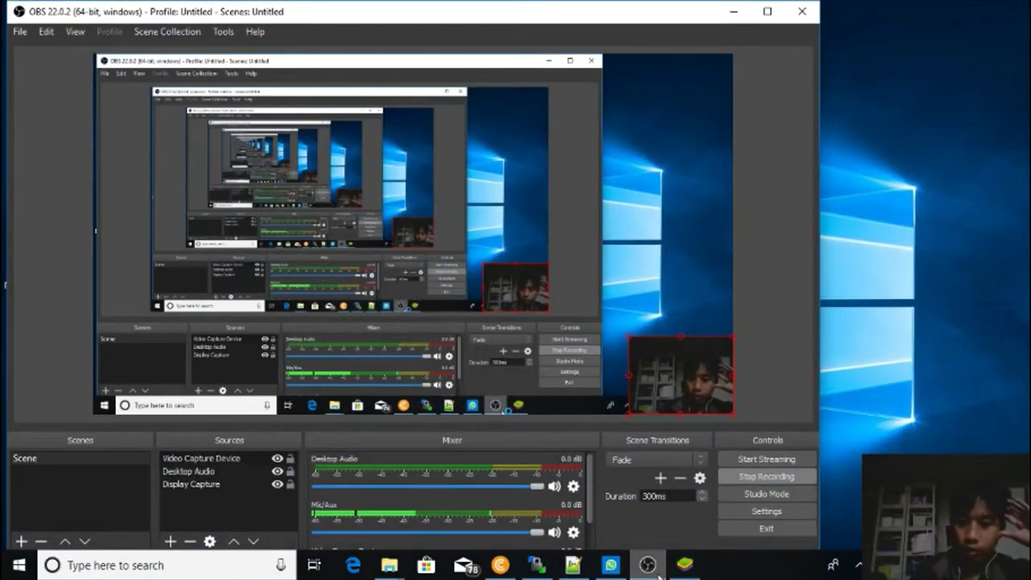
left_click(654, 569)
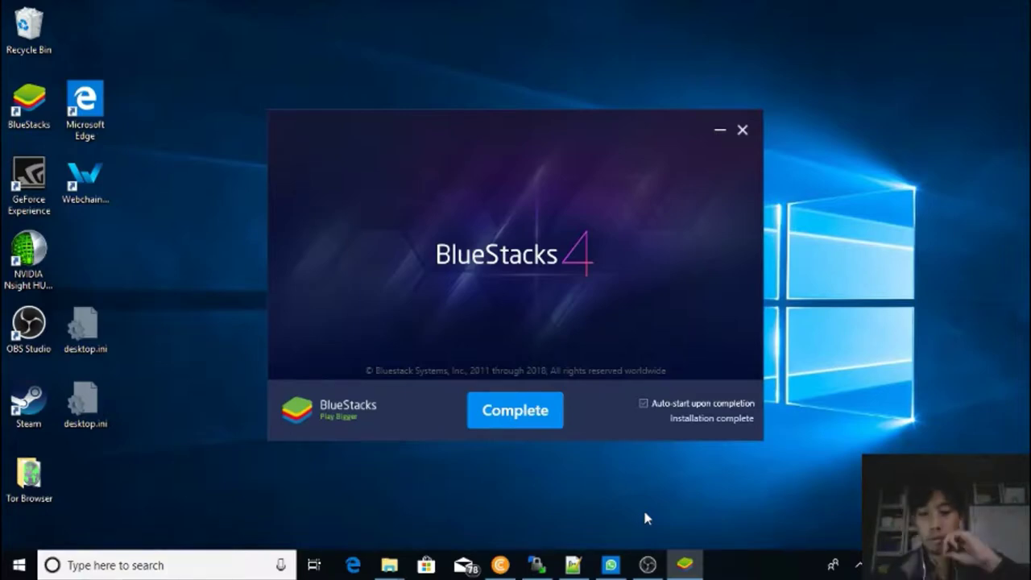
Finish the installer with Complete and launch BlueStacks to the Google setup Welcome screen.
left_click(648, 564)
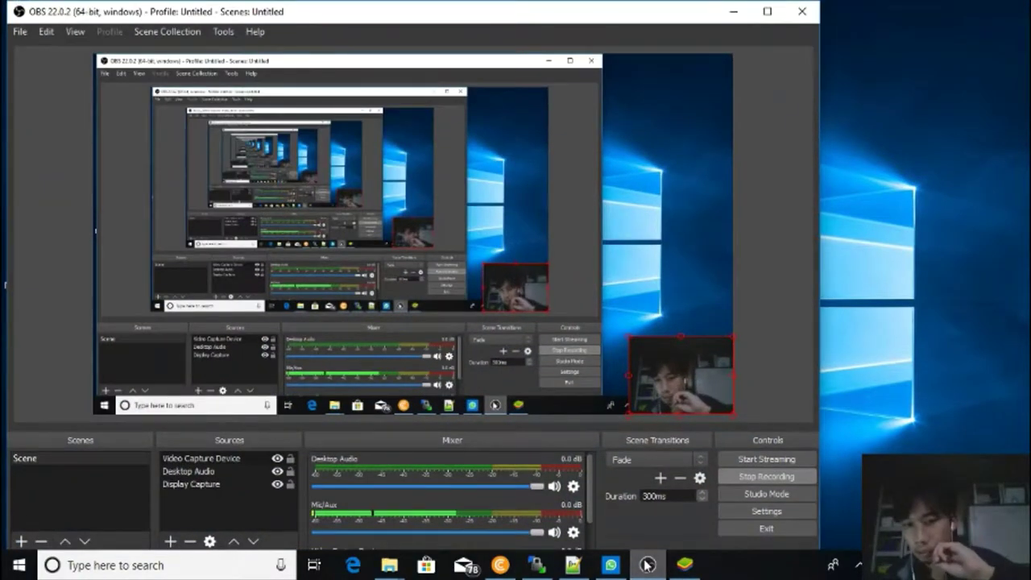
left_click(647, 565)
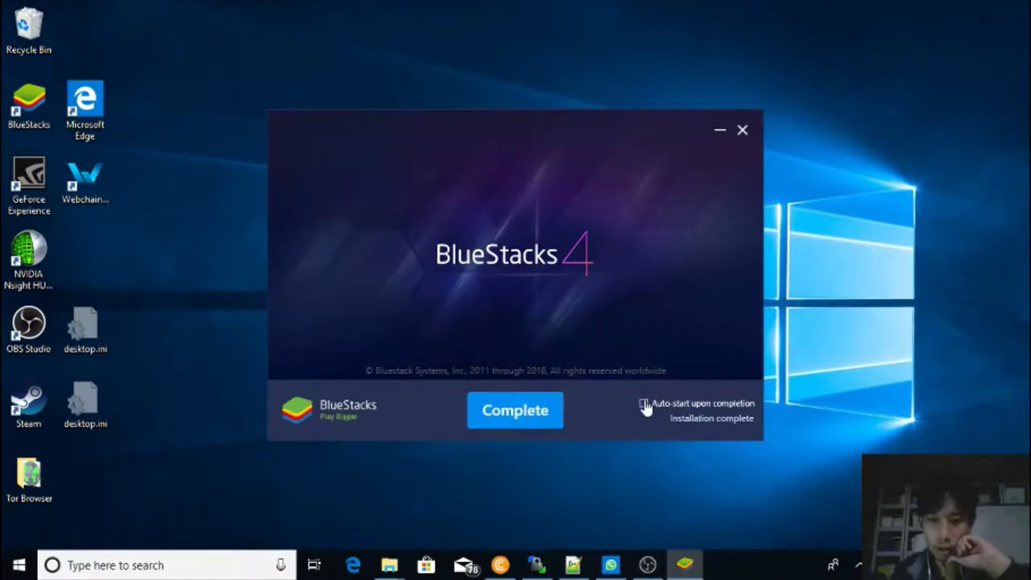
left_click(535, 425)
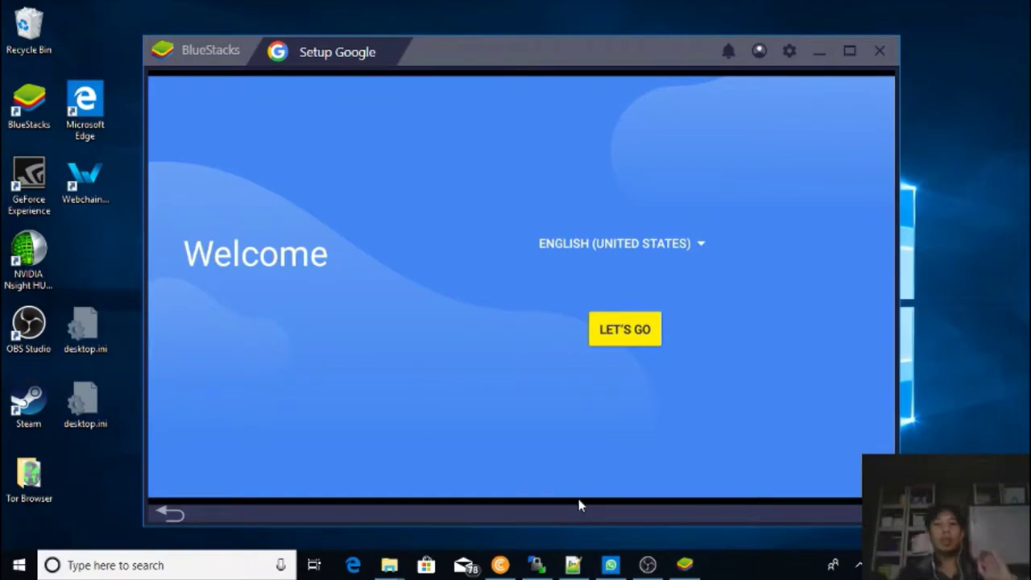
Keep English (United States) as the language and start Google setup with LET'S GO.
left_click(651, 246)
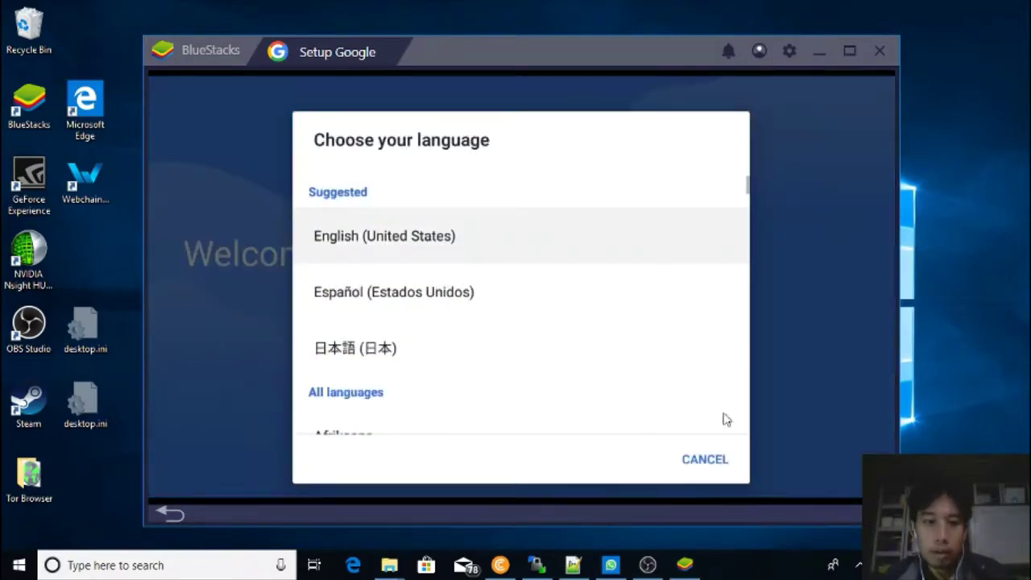
left_click(702, 460)
left_click(642, 329)
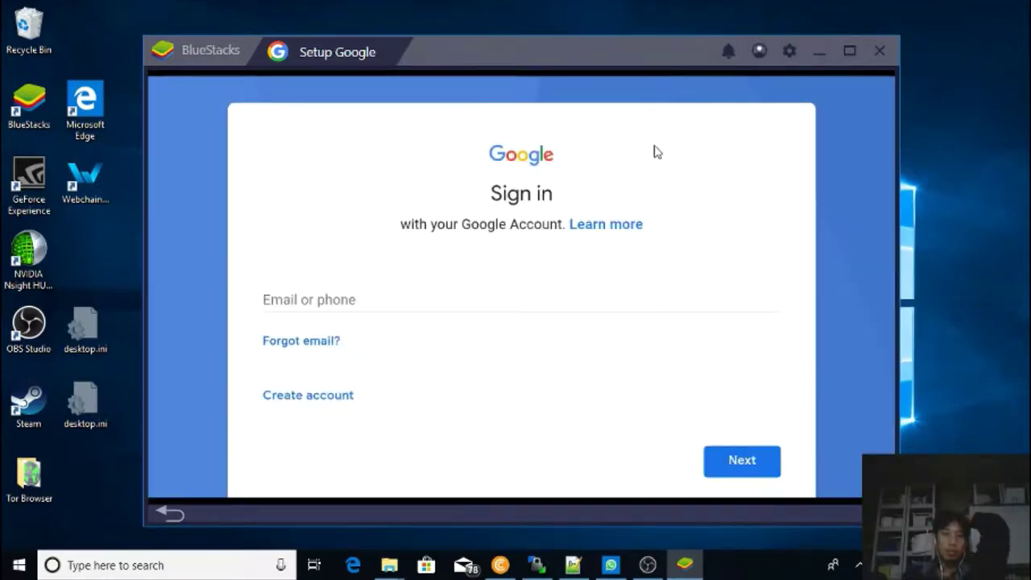
Enter the Google account e-mail address and continue to the password page.
left_click(507, 311)
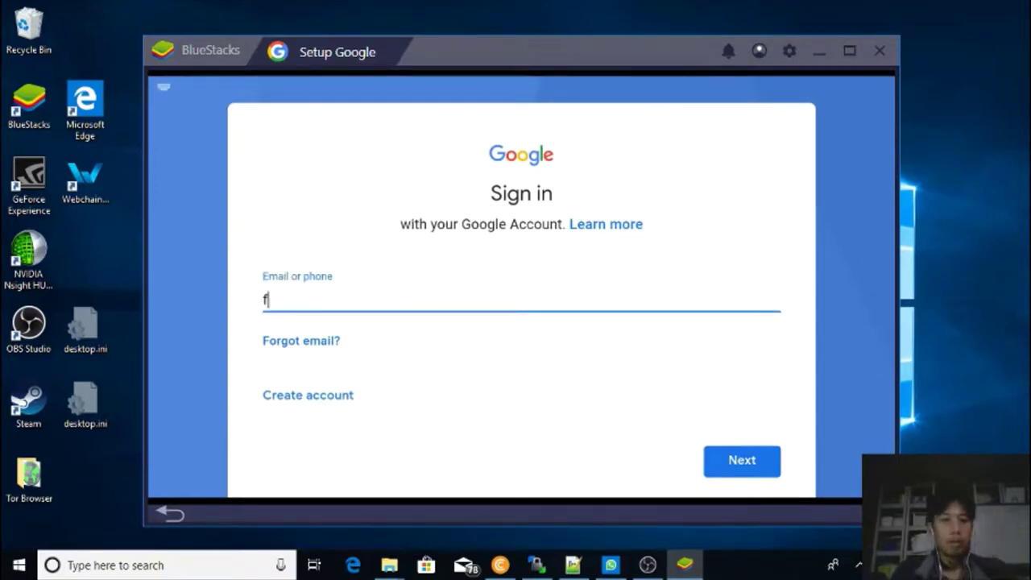
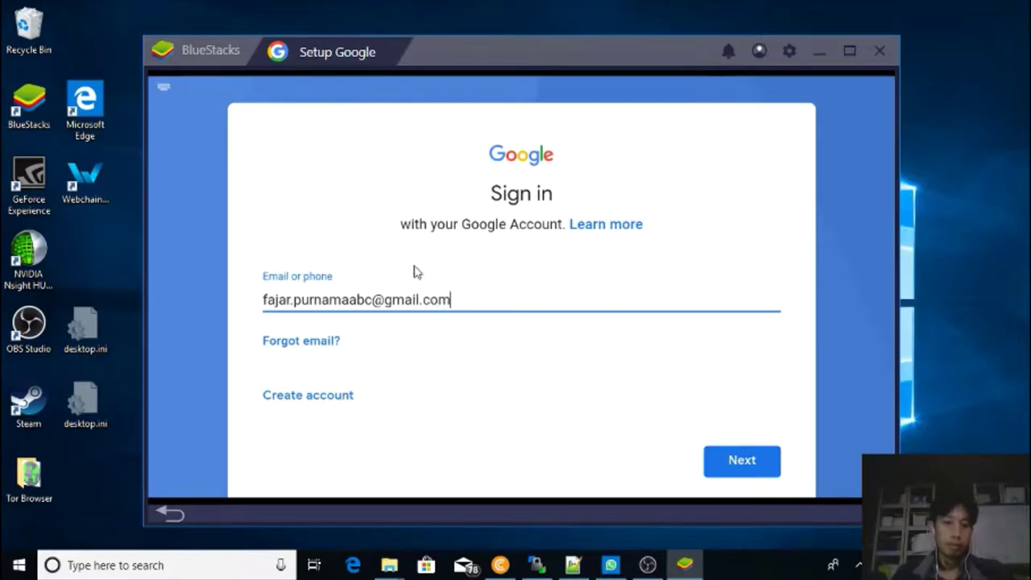
left_click(733, 459)
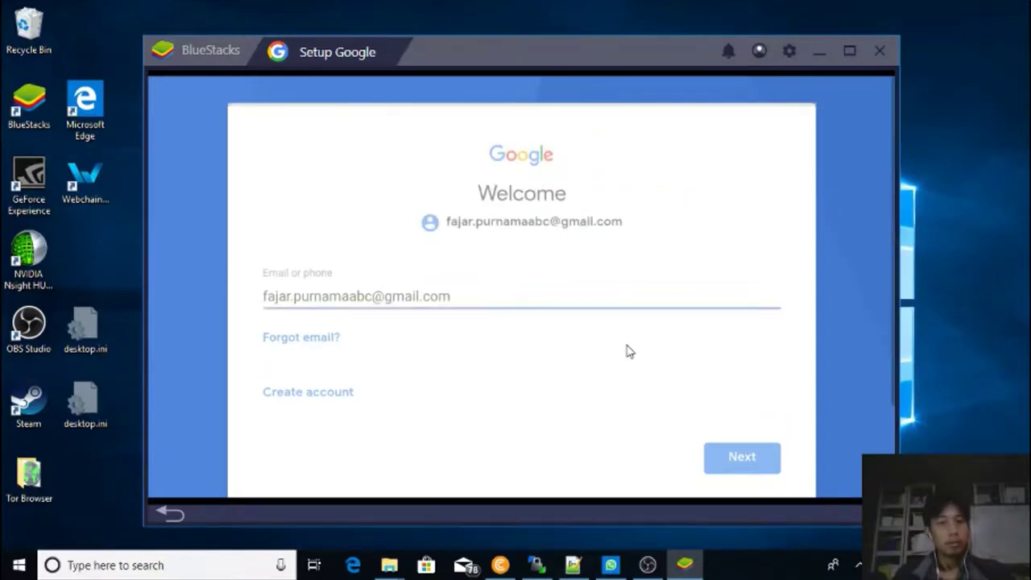
Type the account password, then bring the BlueStacks window back to front.
left_click(694, 302)
type("D")
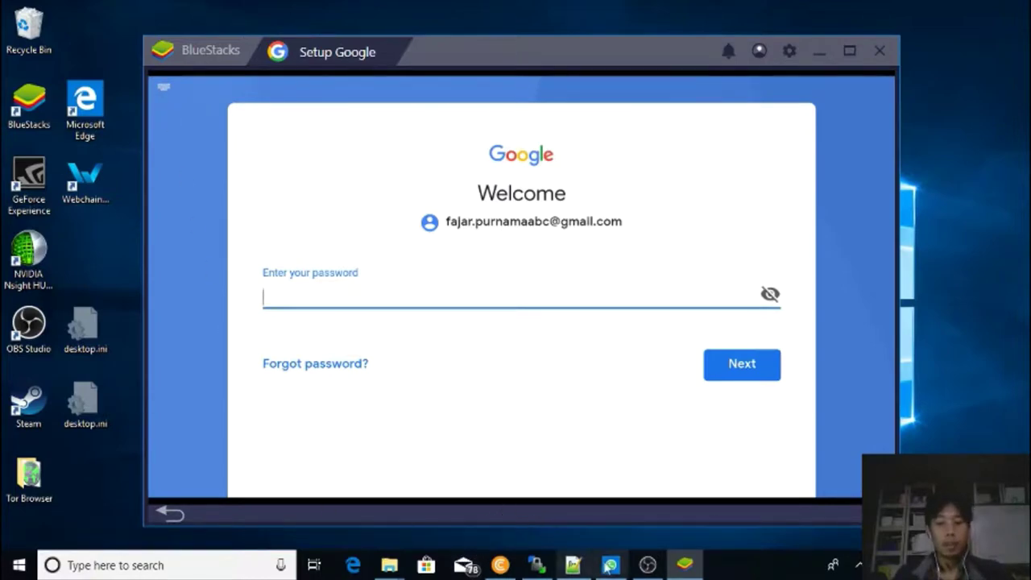
left_click(648, 564)
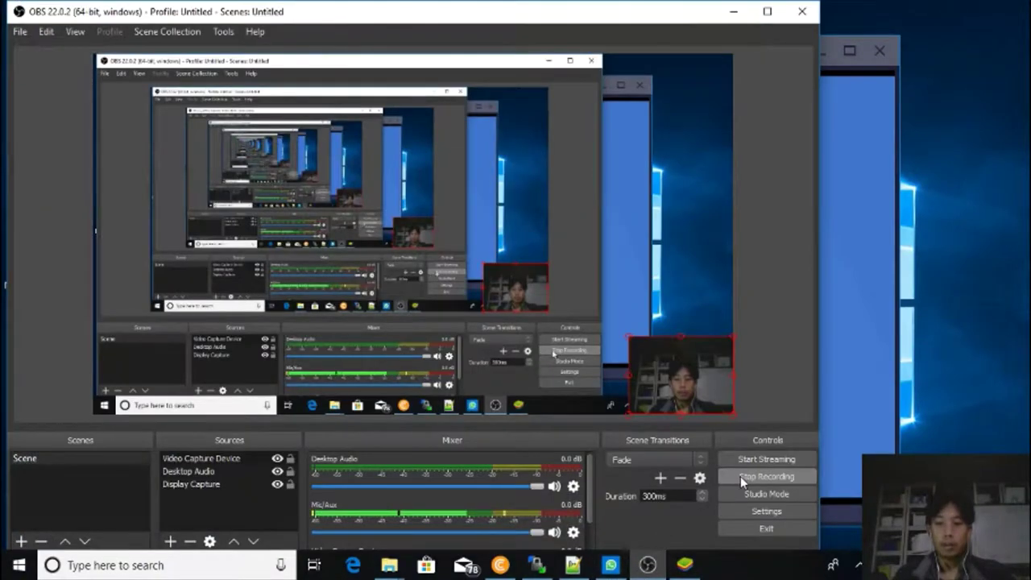
left_click(685, 564)
Accept the Google terms to finish sign-in, then switch to the Chrome window.
left_click(738, 416)
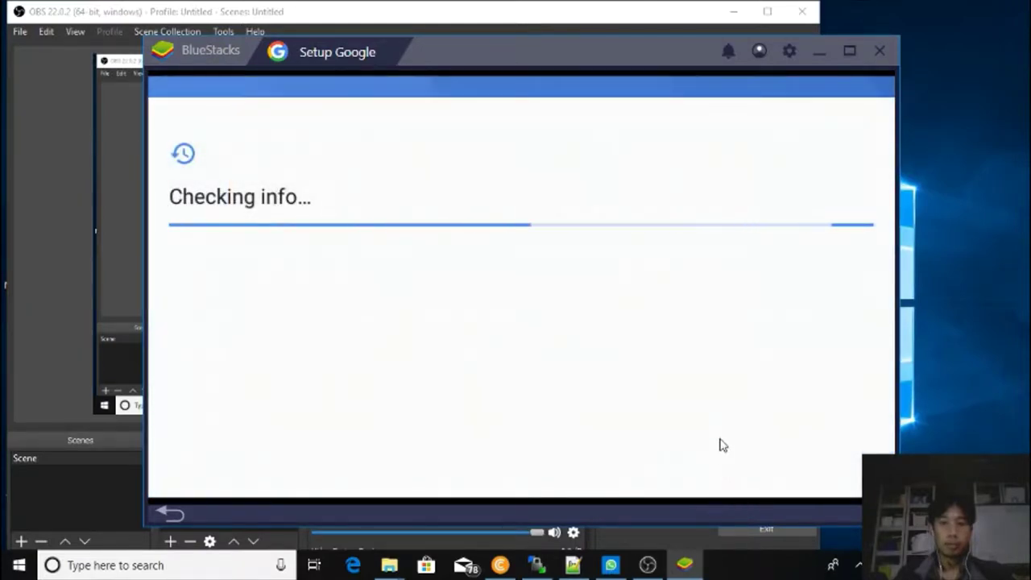
left_click(500, 565)
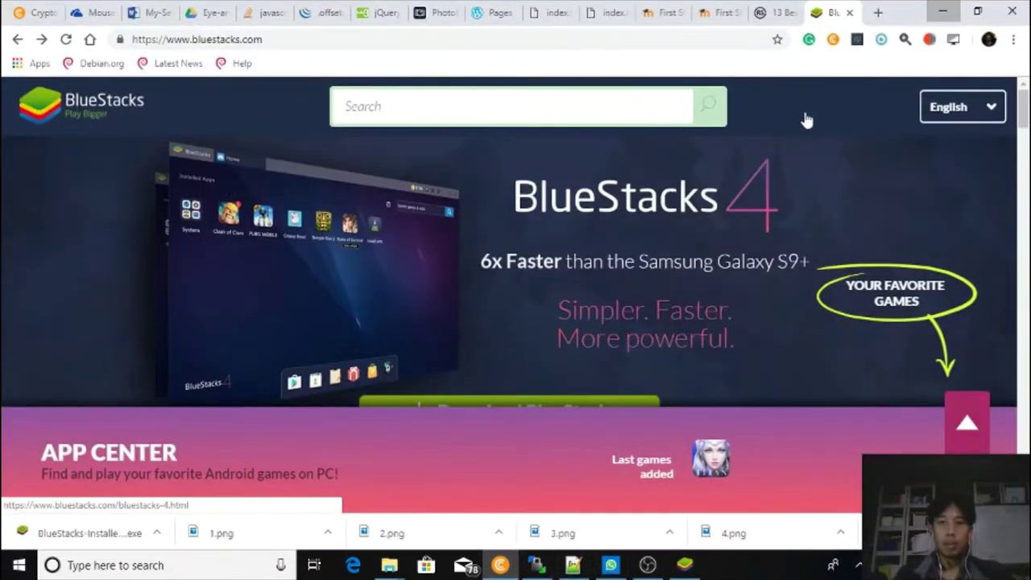
scroll(714, 166, "down", 1)
scroll(714, 166, "down", 8)
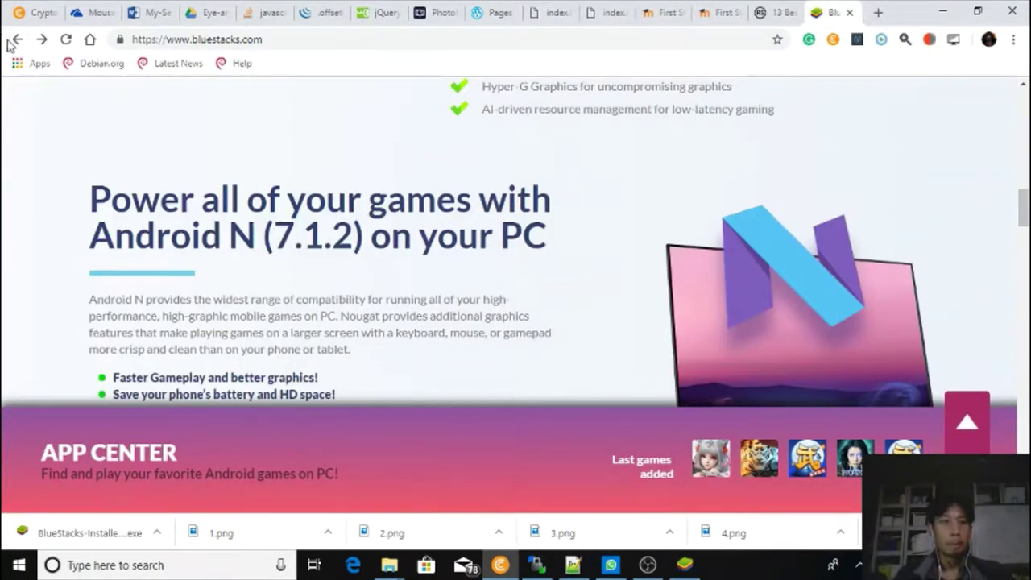
left_click(11, 40)
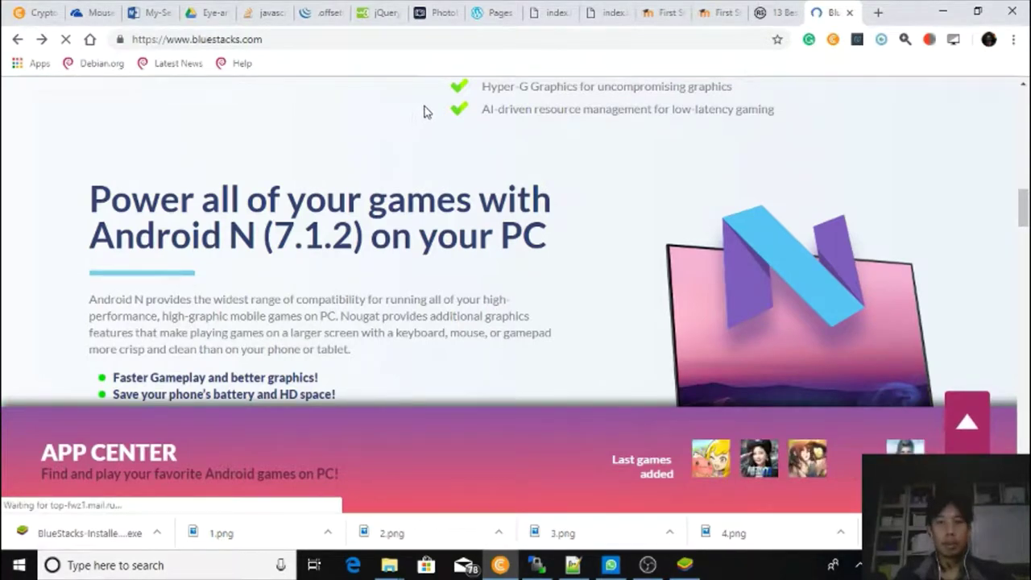
left_click(454, 41)
type("www.")
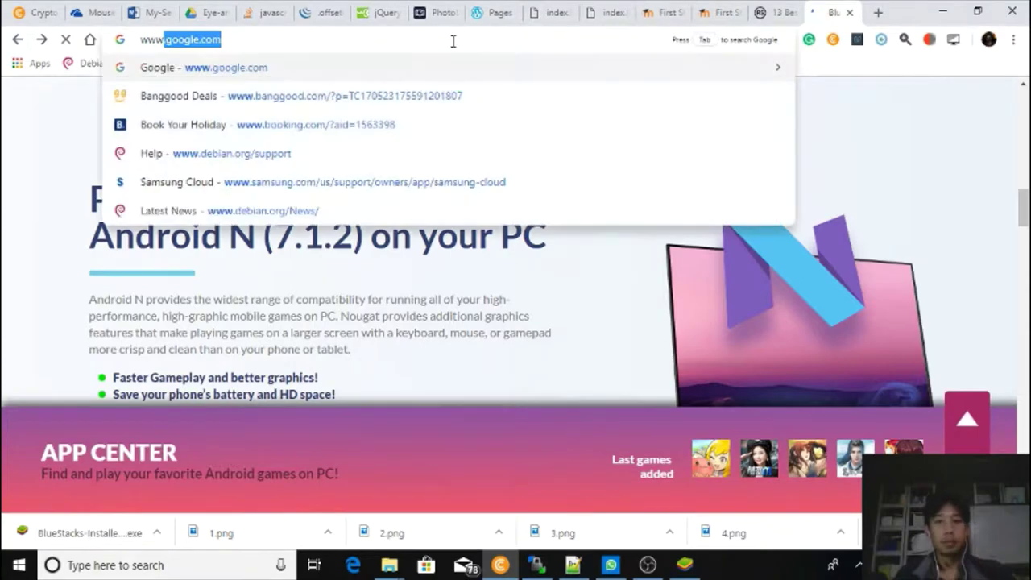
key("Return")
left_click(648, 565)
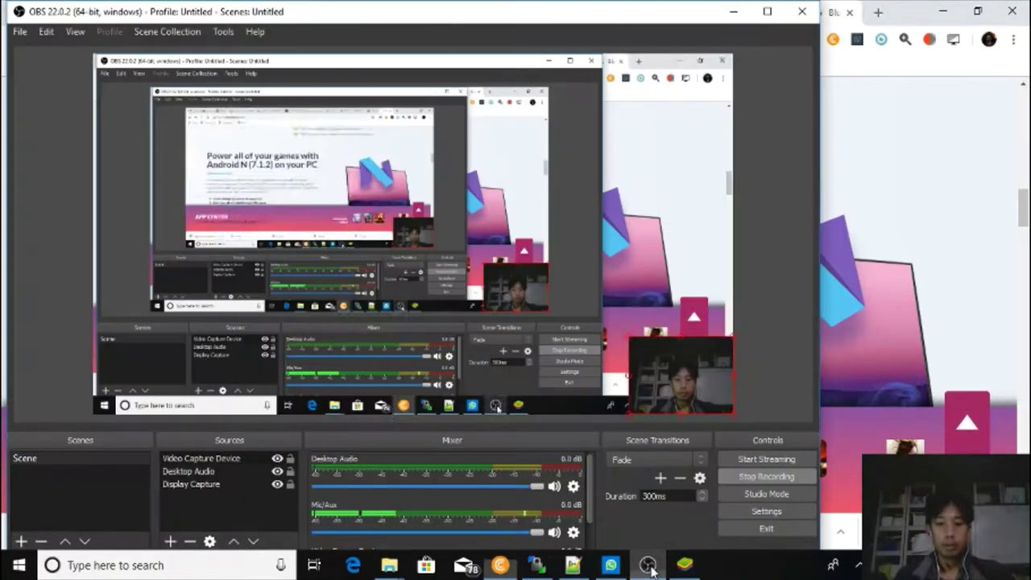
left_click(681, 566)
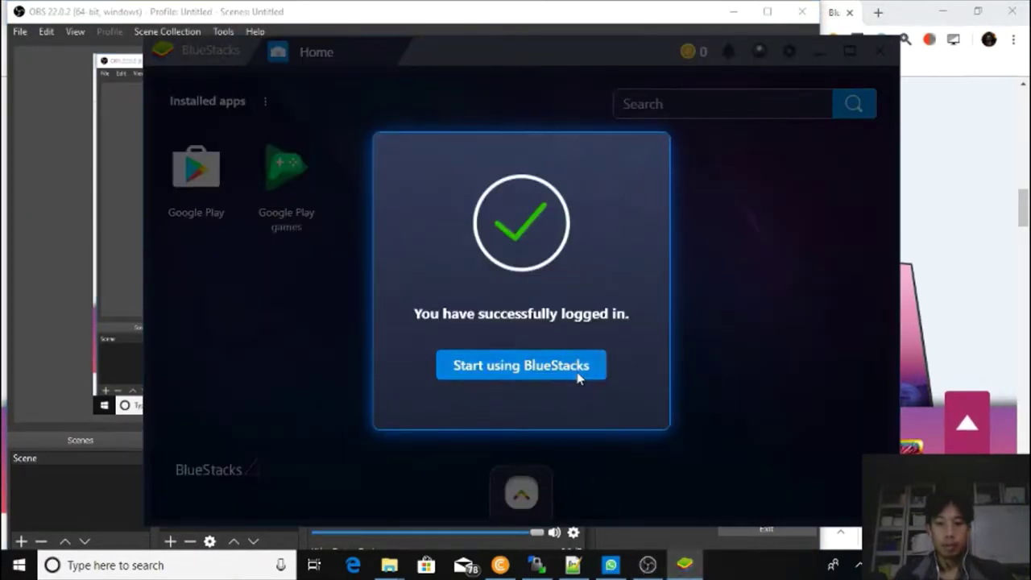
Dismiss the login confirmation, open the Account page, and close the browser's BlueStacks tab.
left_click(578, 374)
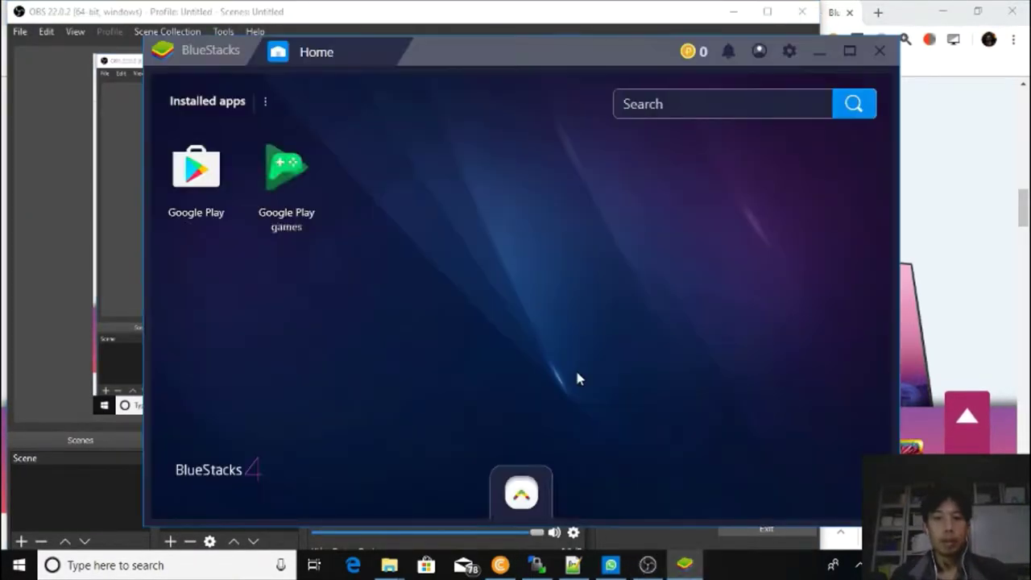
left_click(759, 50)
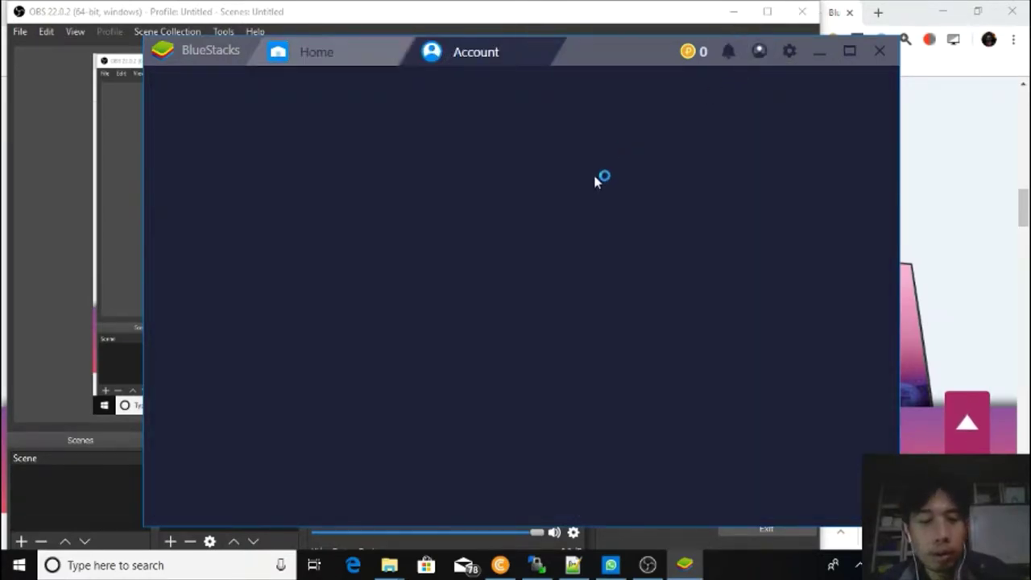
left_click(846, 18)
left_click(685, 564)
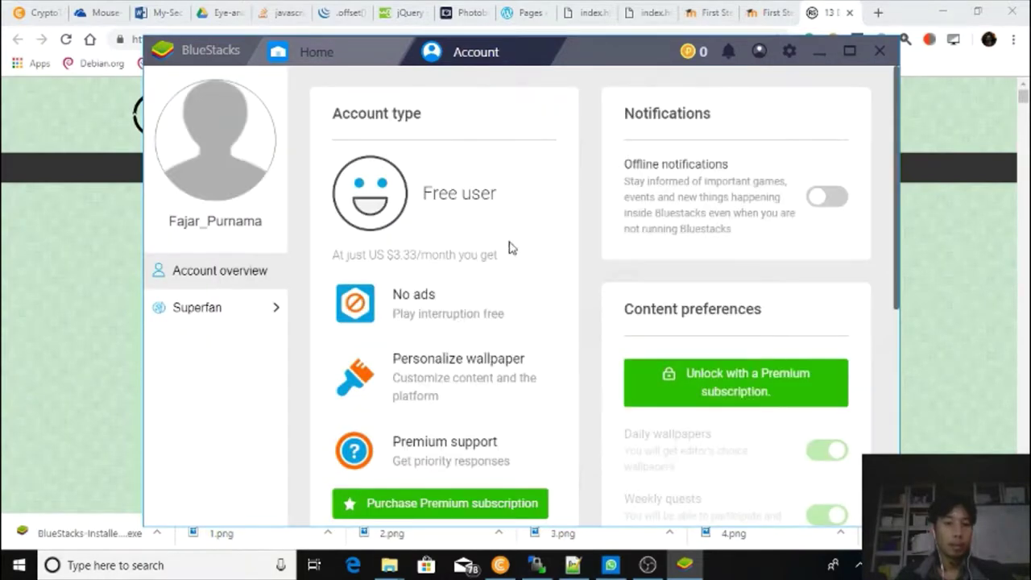
Scroll the Account page down to the Profile overview, showing the Free account type.
scroll(500, 244, "down", 2)
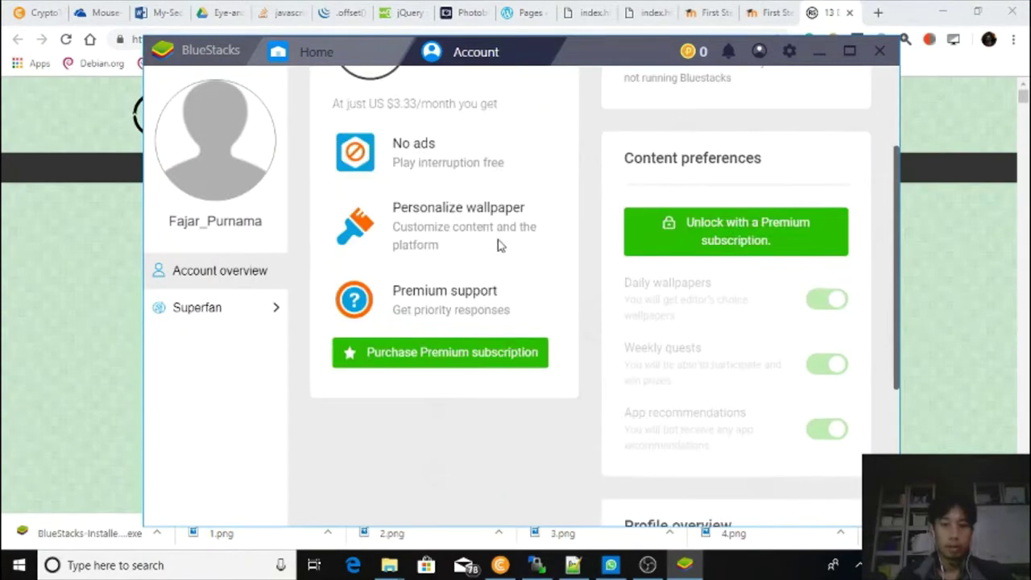
scroll(498, 243, "up", 2)
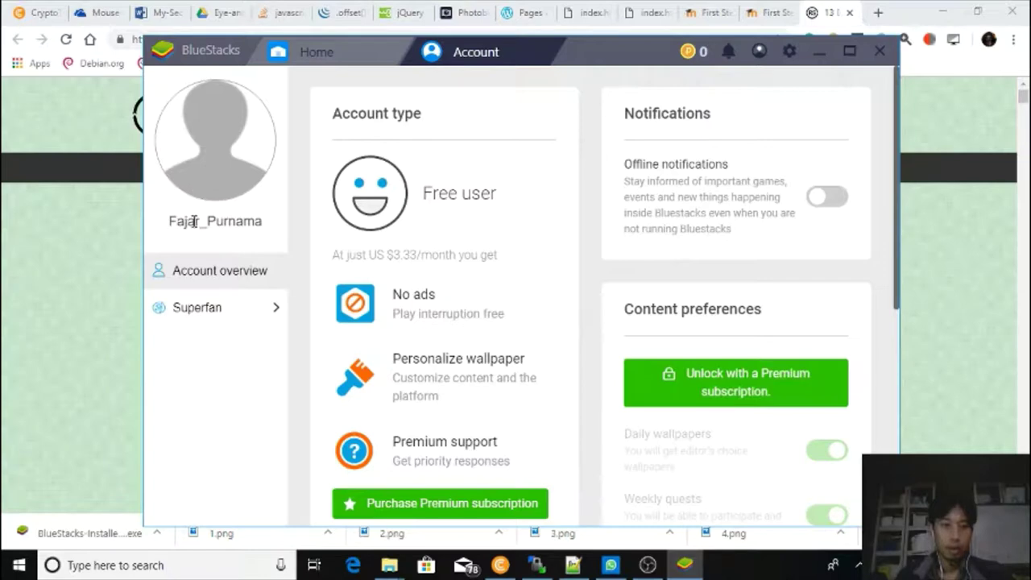
left_click_drag(204, 226, 276, 225)
left_click(276, 228)
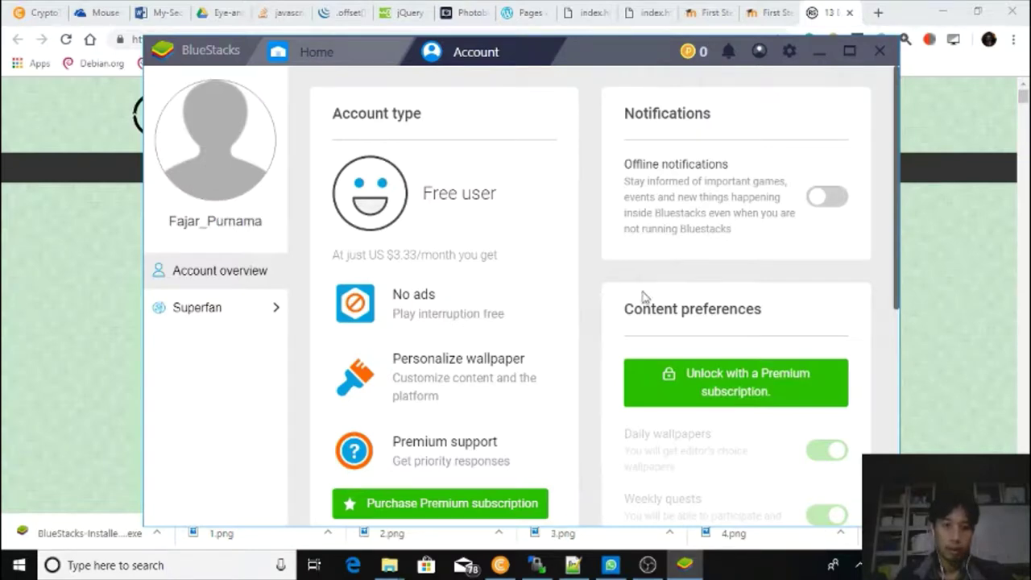
scroll(684, 292, "down", 5)
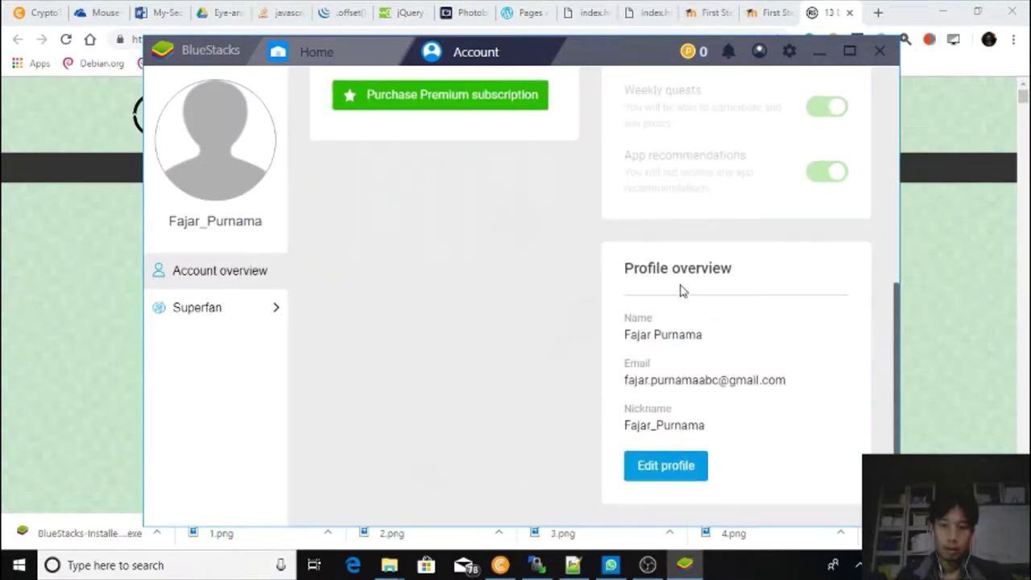
In Edit profile, remove the nickname's underscore and retype the nickname.
left_click(662, 465)
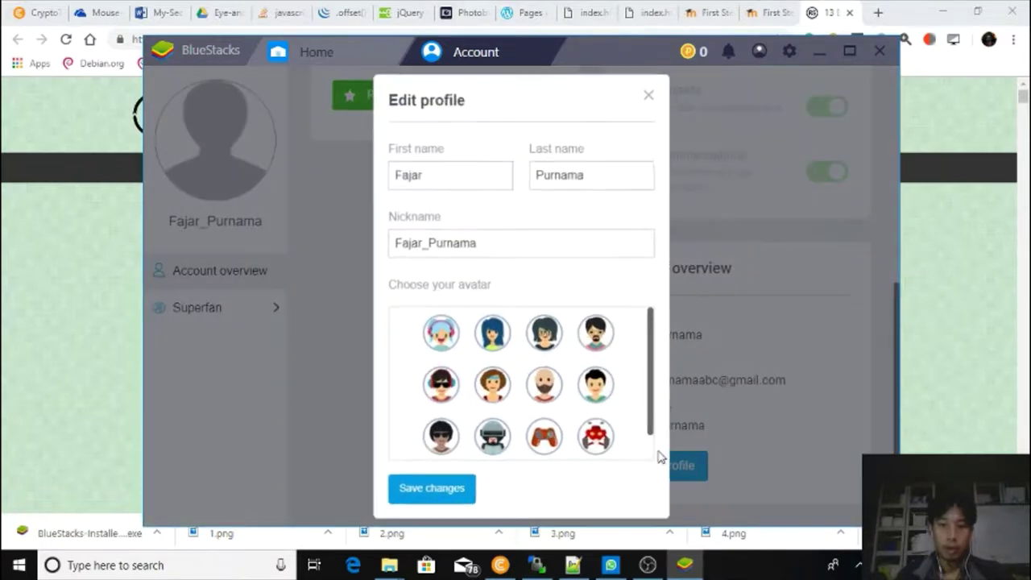
left_click(426, 244)
key("BackSpace")
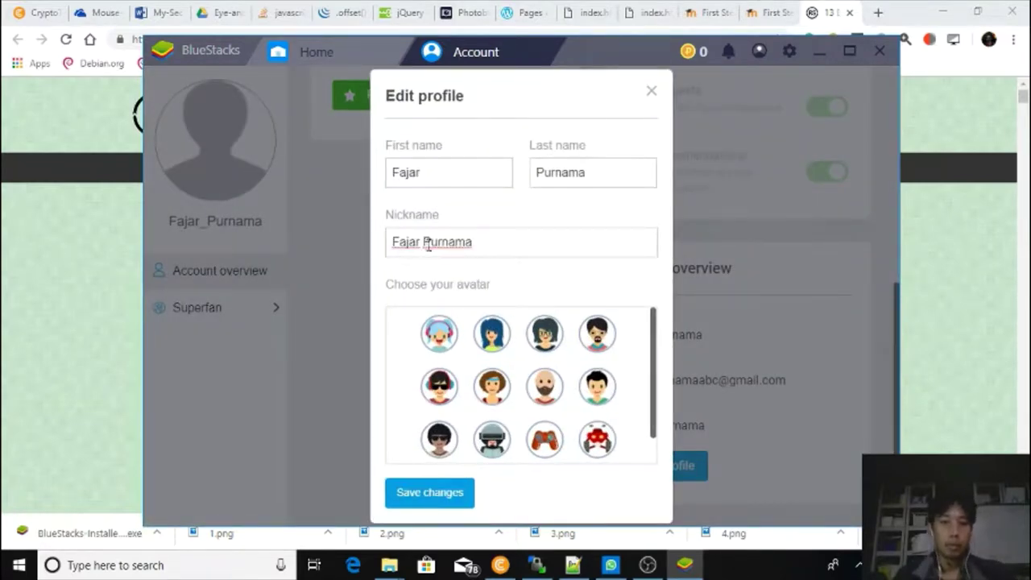
left_click_drag(503, 239, 372, 252)
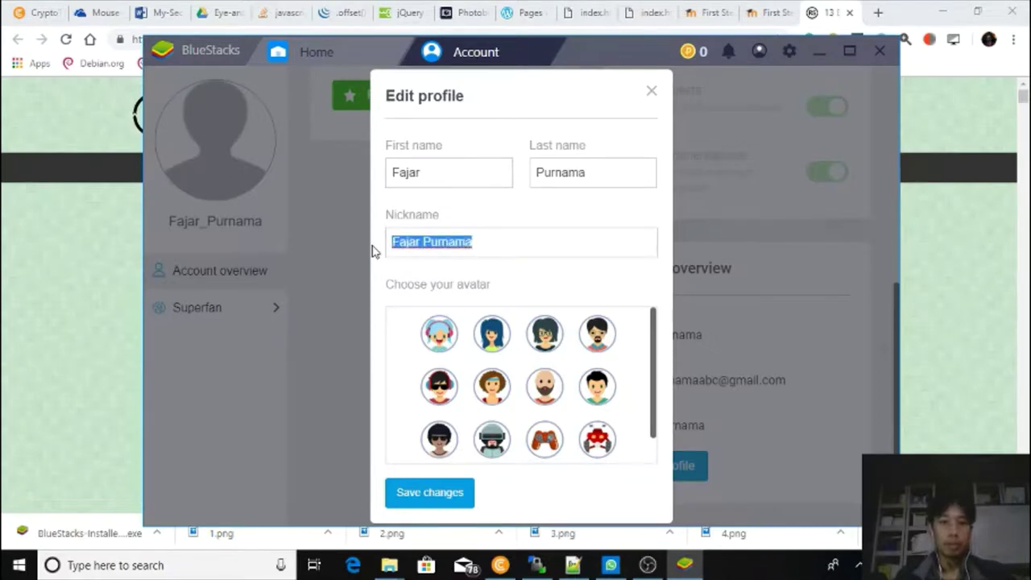
type("0f")
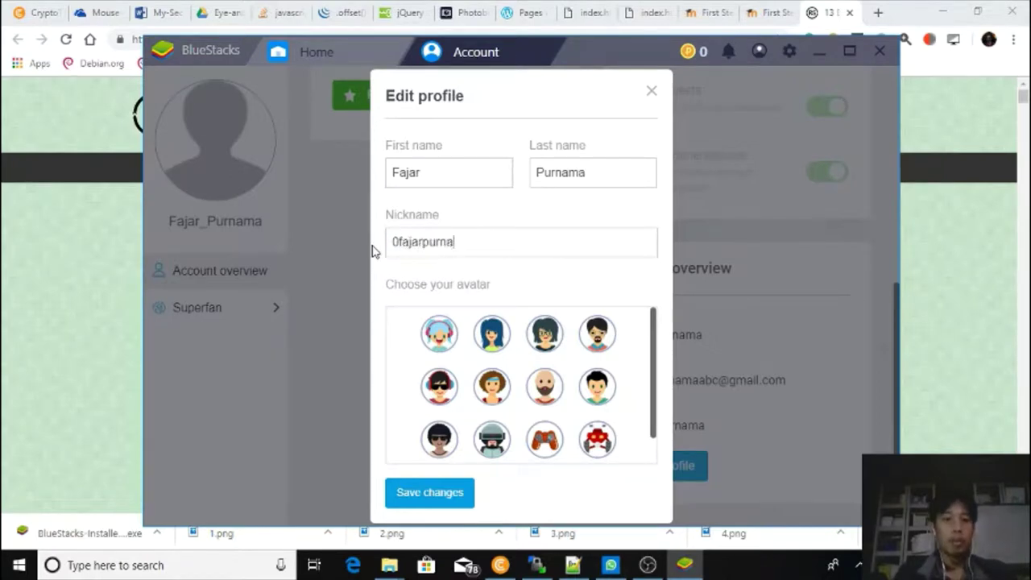
Choose the headphones-and-sunglasses avatar and save the profile changes.
scroll(503, 338, "down", 2)
scroll(503, 338, "up", 2)
scroll(503, 340, "down", 2)
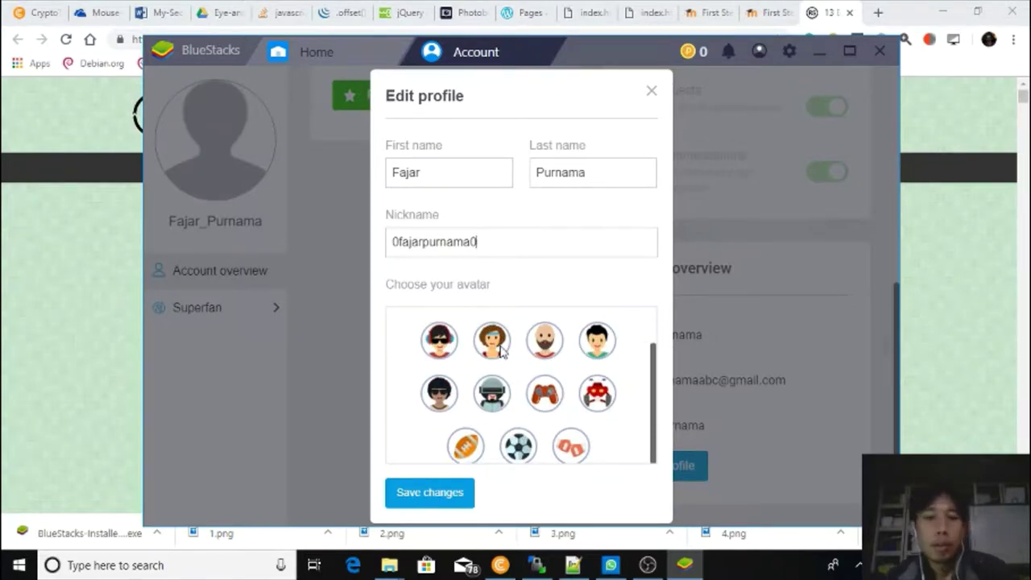
scroll(508, 363, "up", 2)
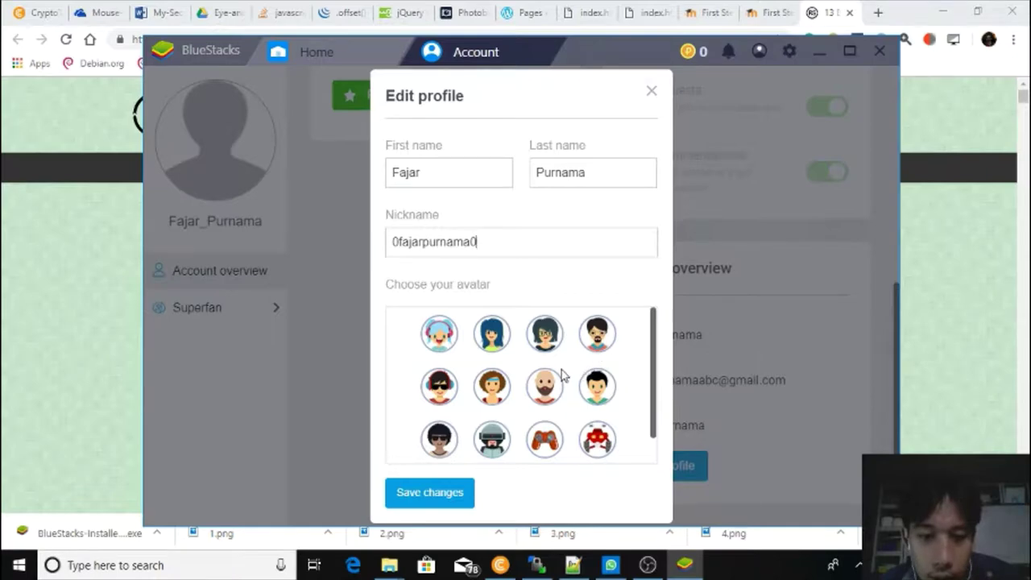
scroll(593, 392, "down", 2)
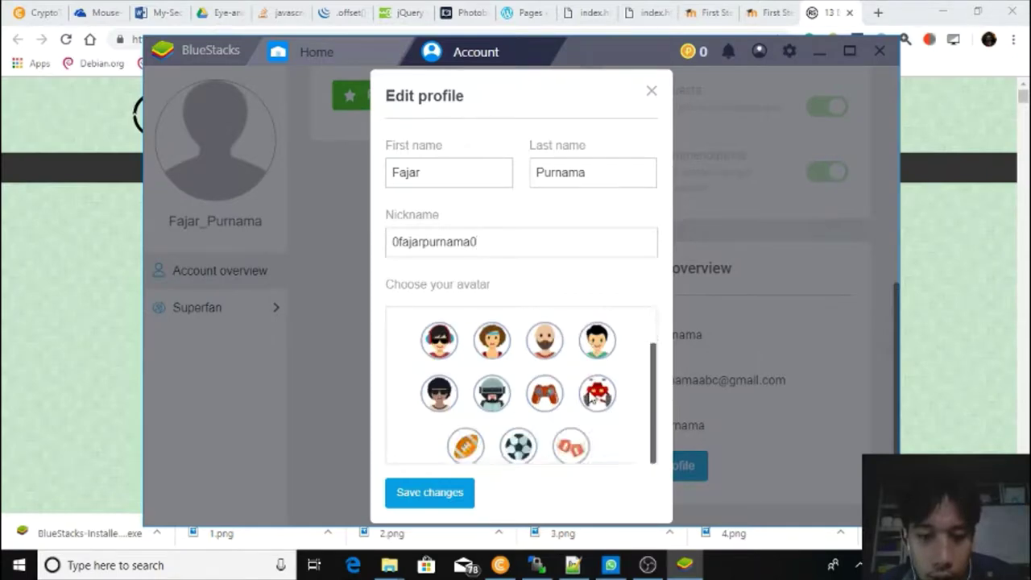
scroll(594, 356, "up", 2)
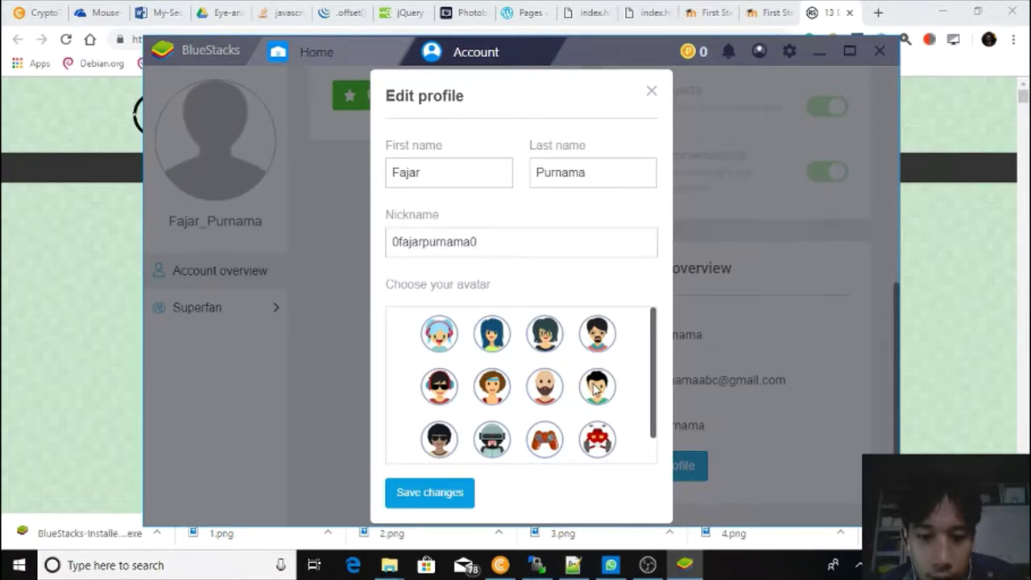
left_click(594, 389)
scroll(482, 443, "down", 2)
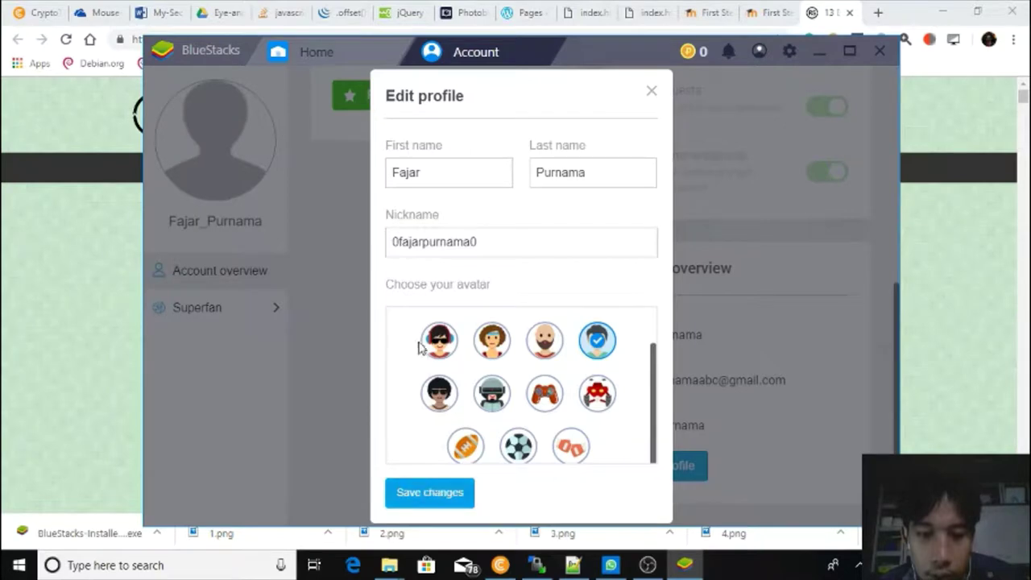
left_click(443, 348)
left_click(451, 489)
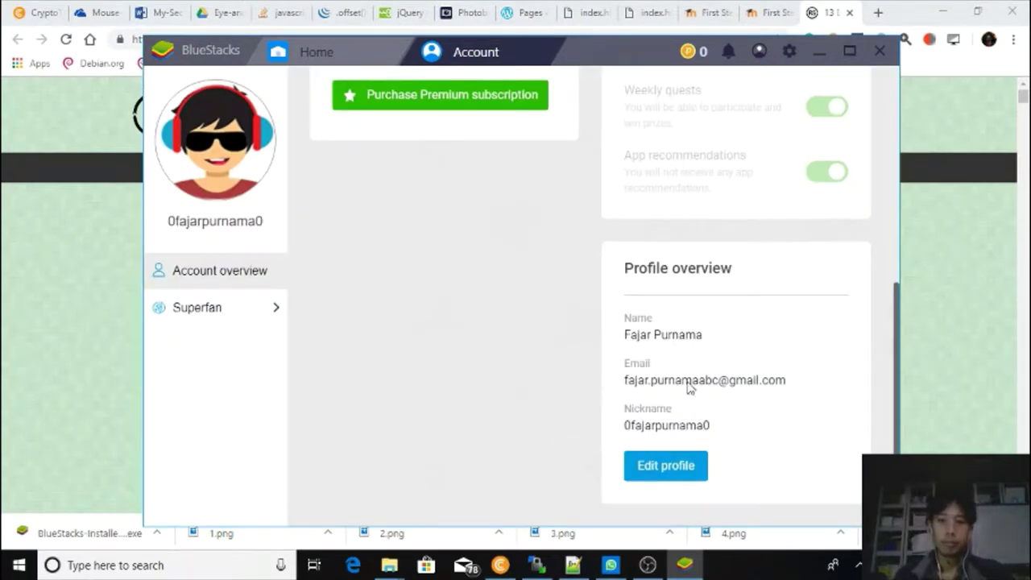
Close the Account tab and return to the Home screen.
scroll(691, 368, "up", 5)
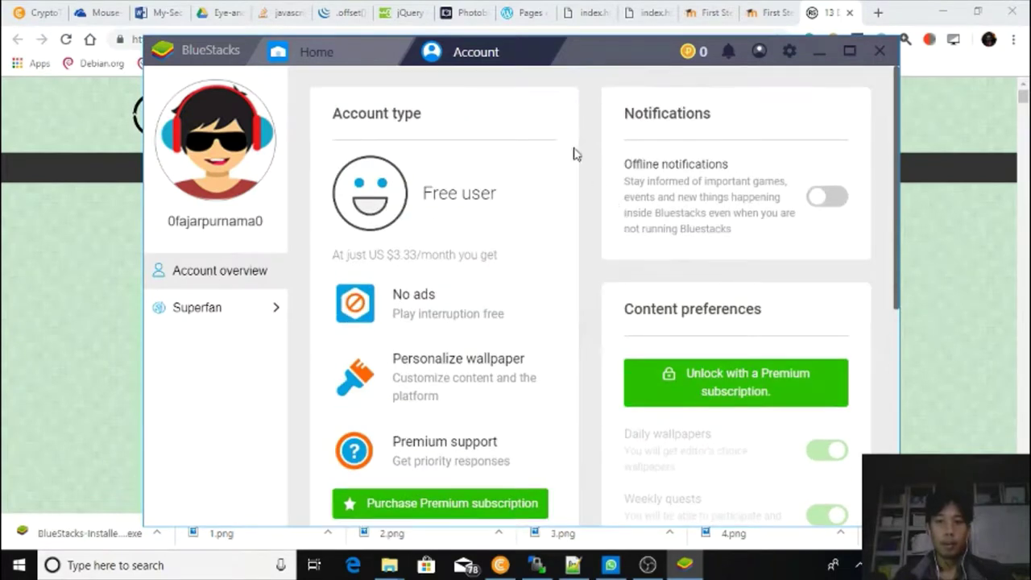
left_click(789, 52)
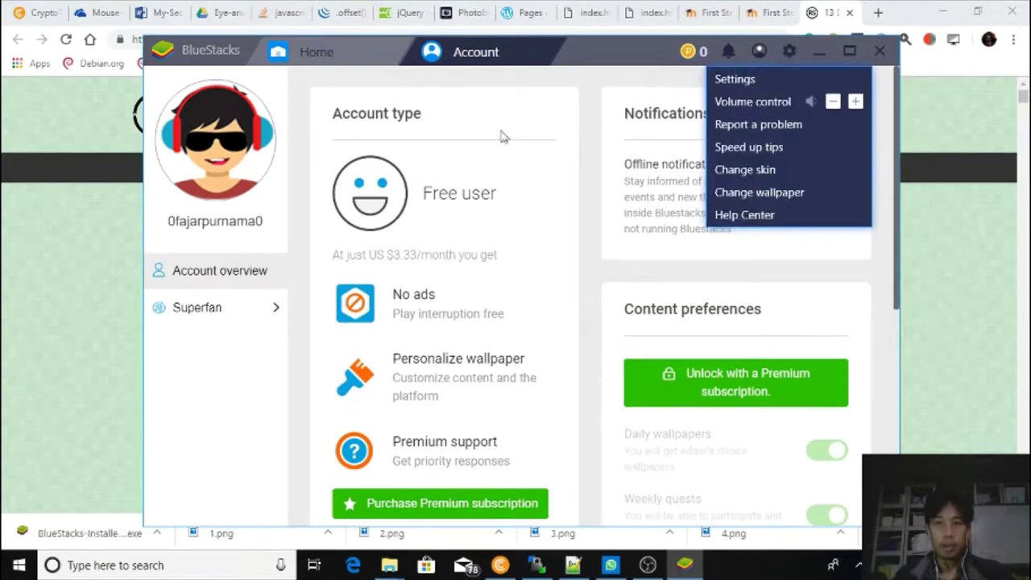
left_click(355, 48)
left_click(554, 46)
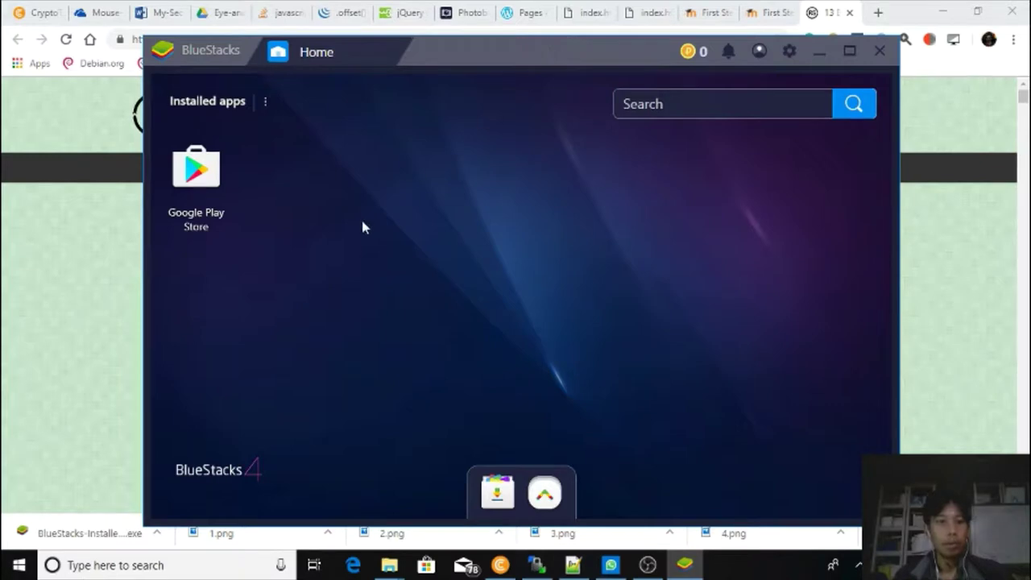
Search the Play Store for 'clash roy', open Clash Royale and start installing it.
left_click(198, 179)
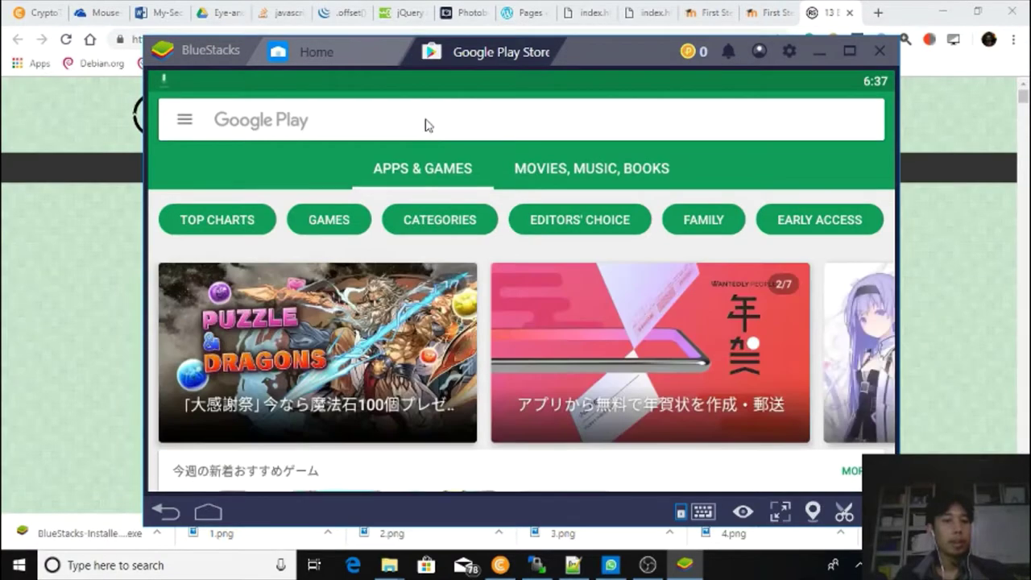
left_click(427, 125)
type("clash roy")
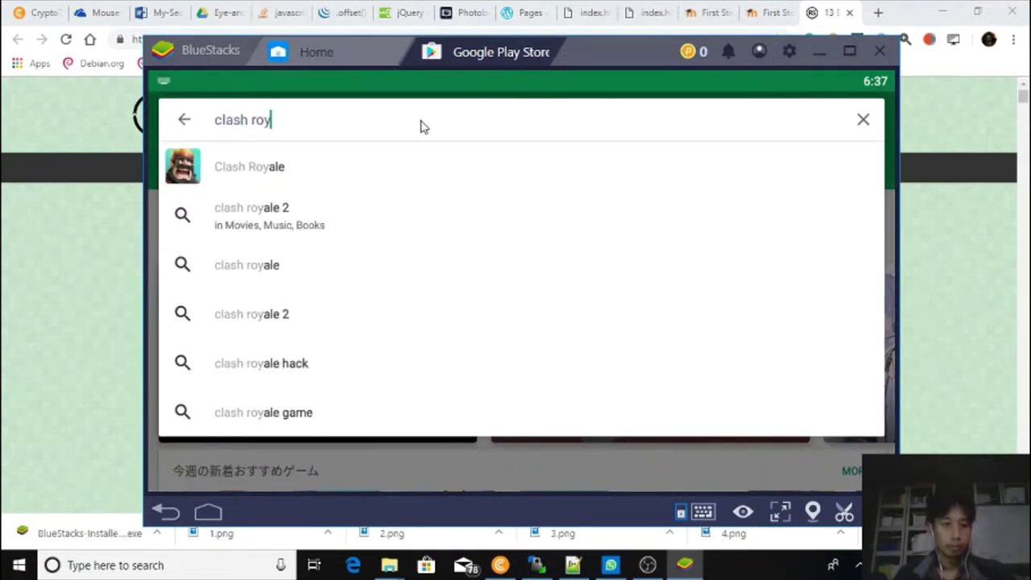
left_click(346, 167)
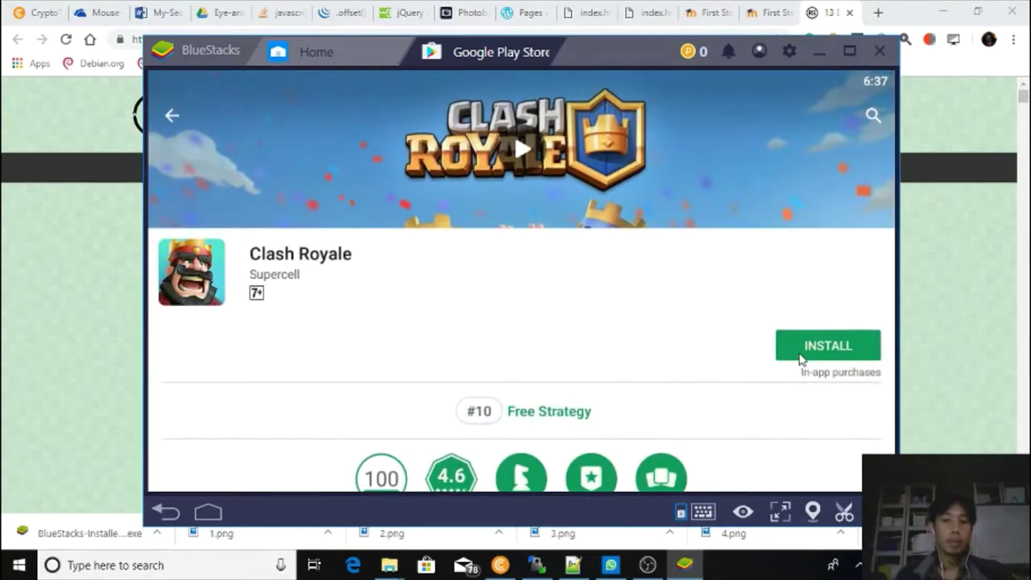
scroll(721, 322, "down", 2)
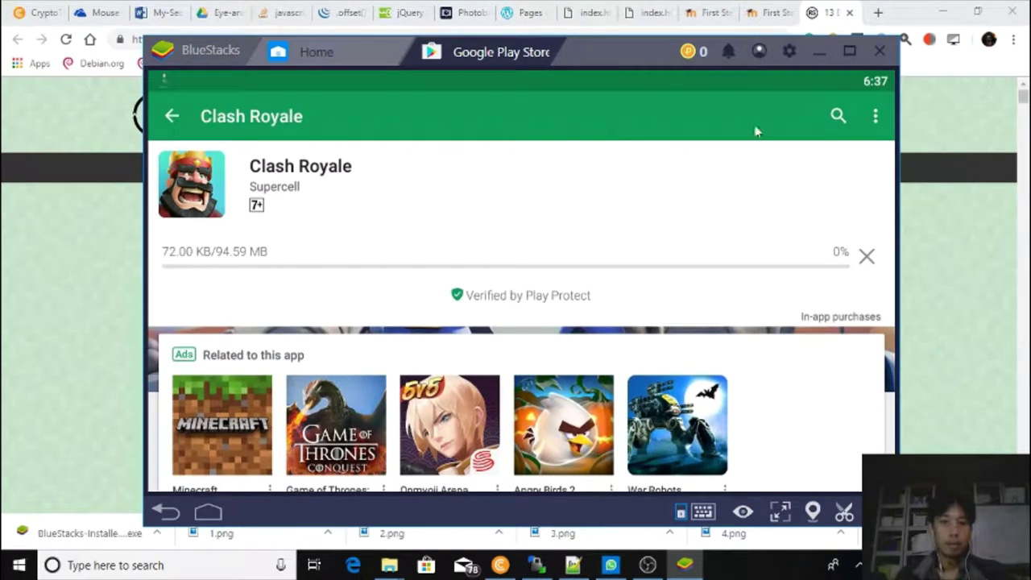
left_click(789, 52)
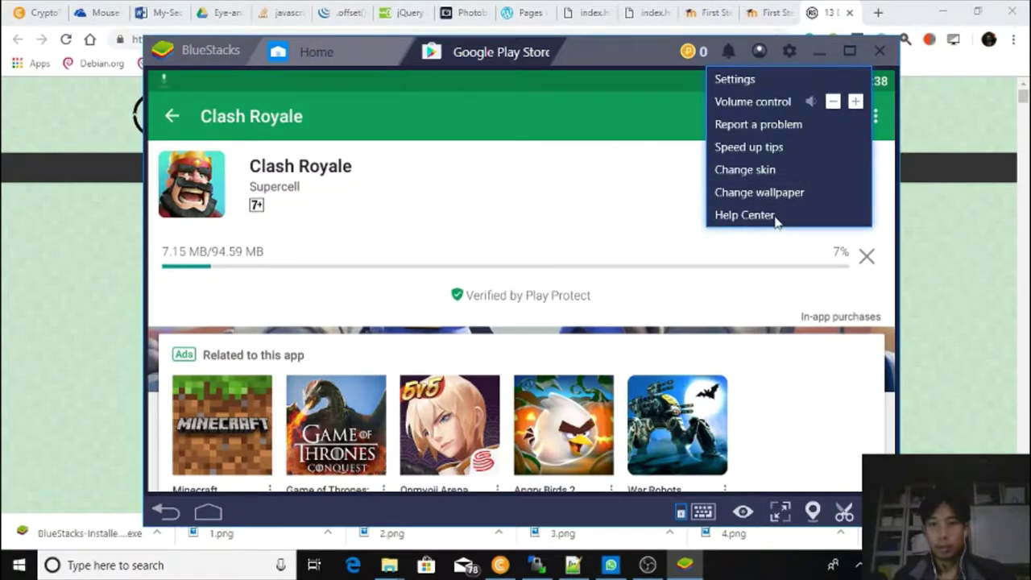
Browse the Engine, Boss key, Notifications, Preferences, Backup, Updates and About settings, then close and minimize.
left_click(746, 80)
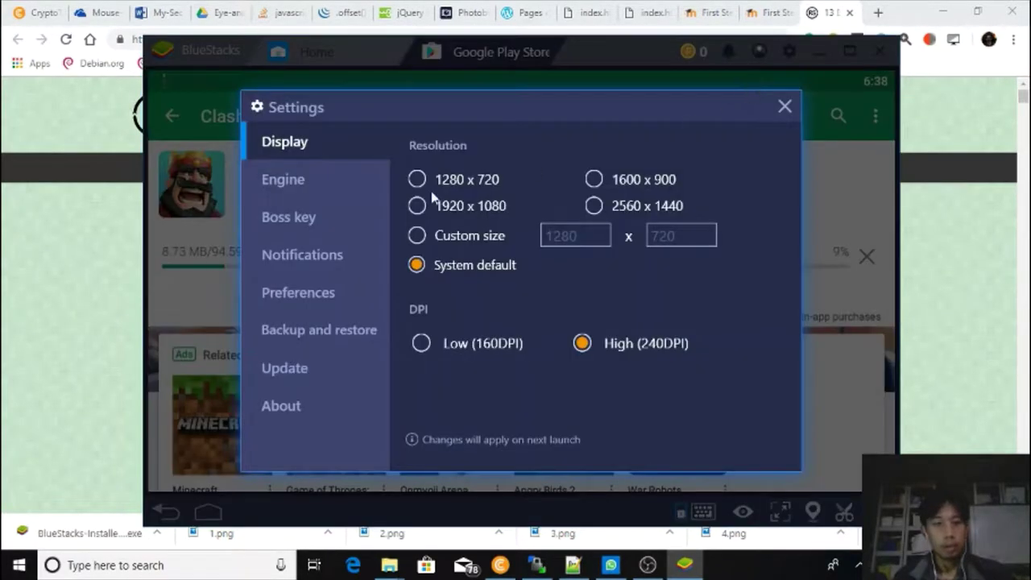
left_click(329, 188)
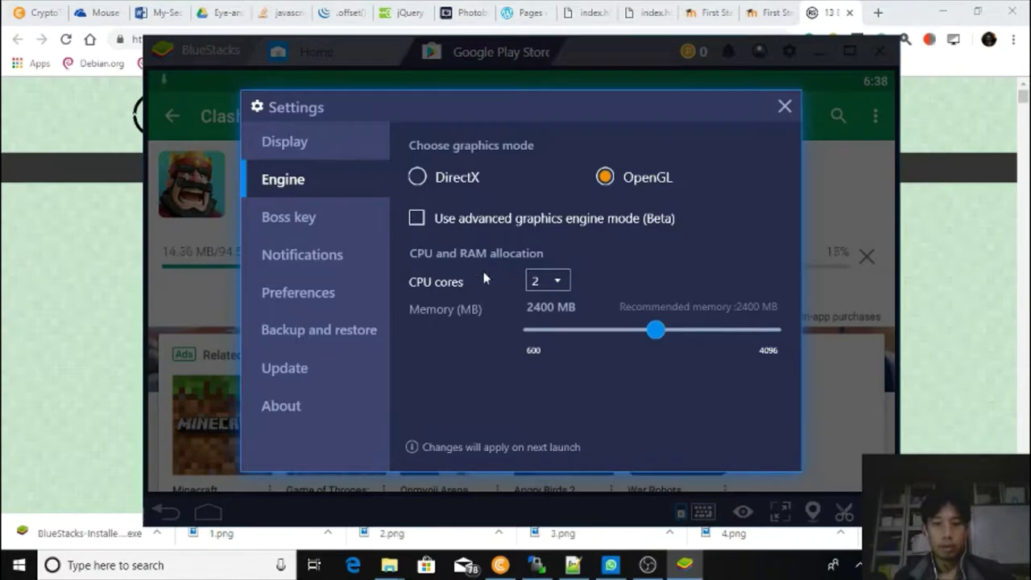
left_click(323, 219)
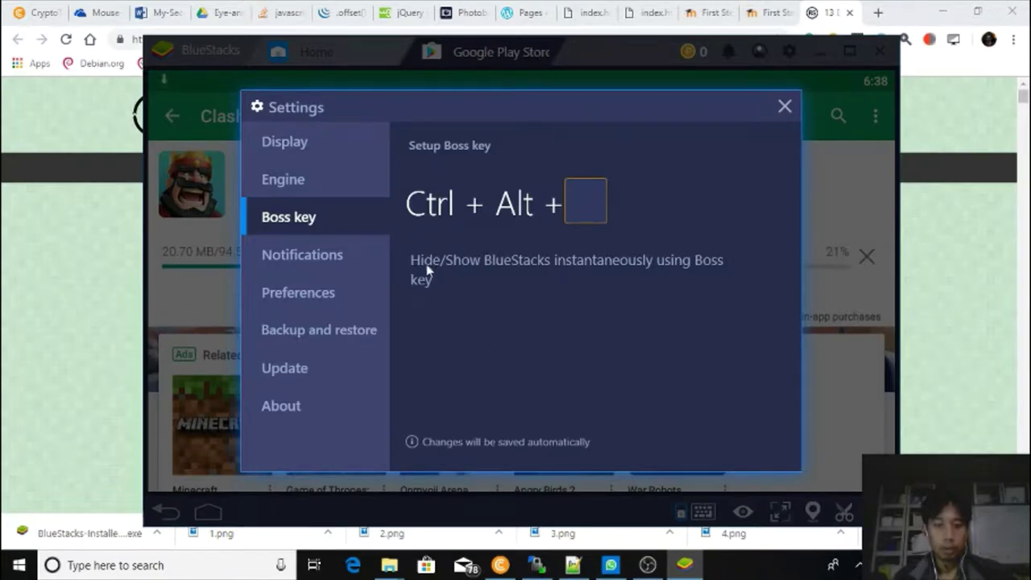
left_click(320, 255)
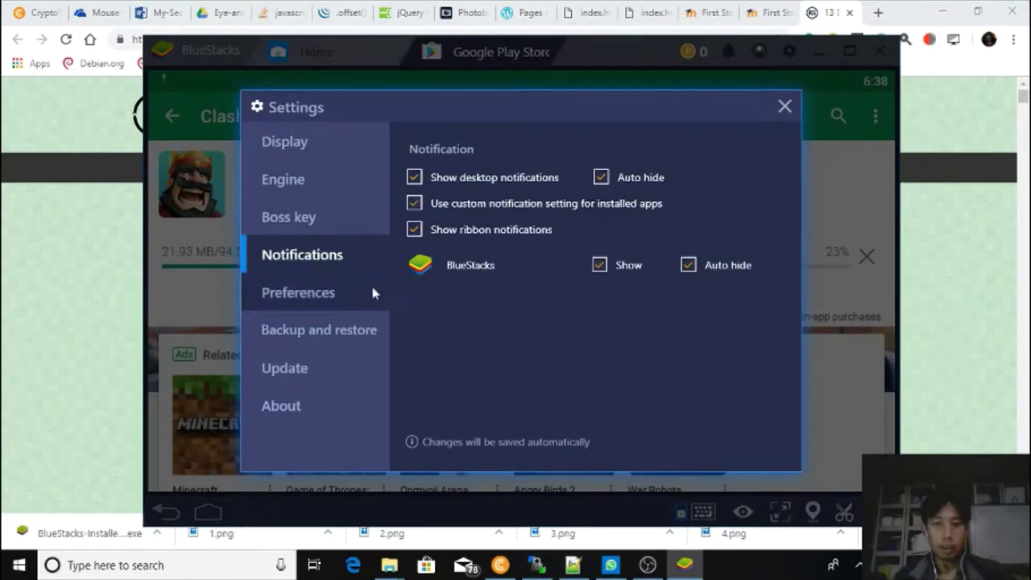
left_click(346, 290)
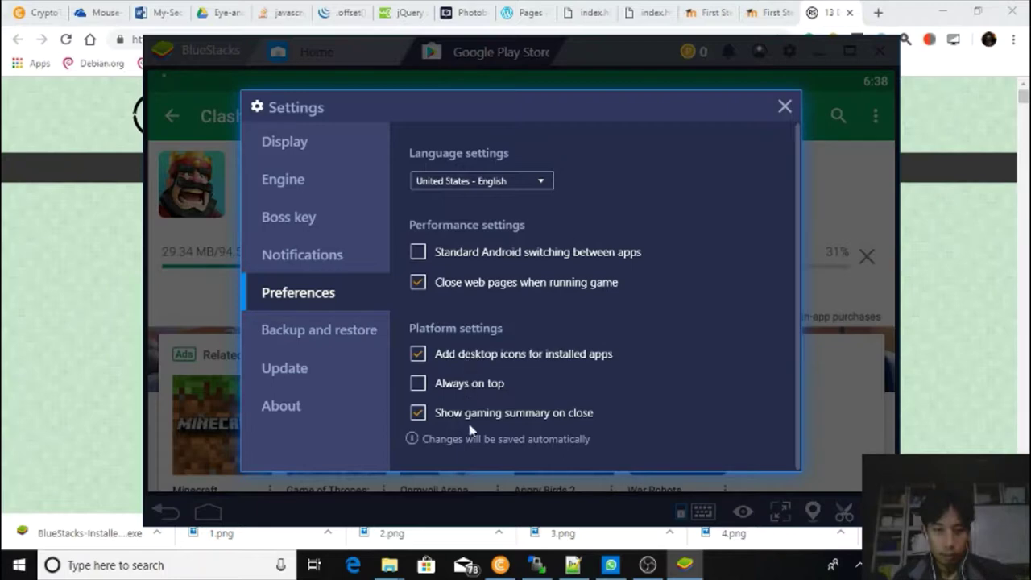
left_click(333, 331)
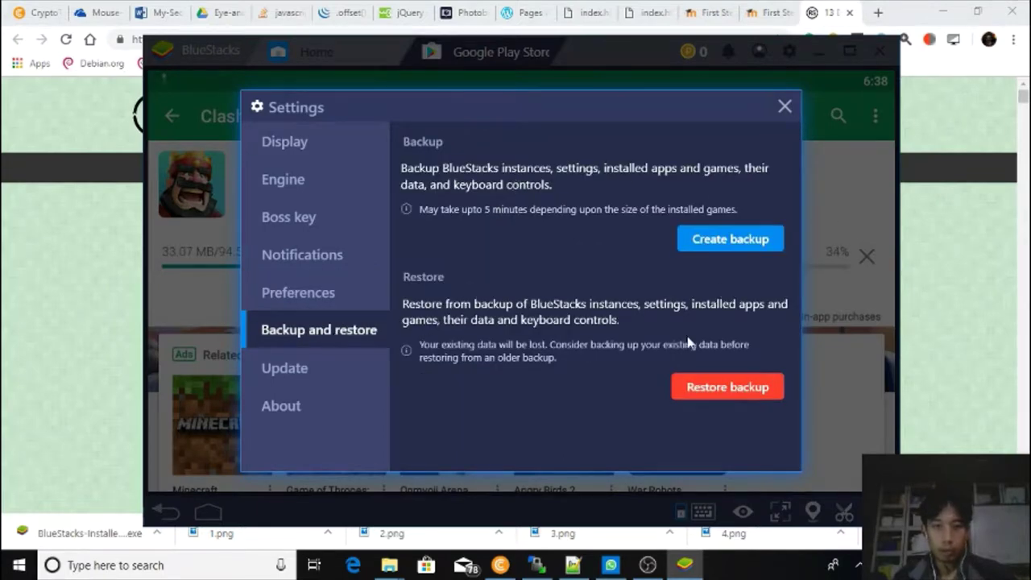
left_click(321, 364)
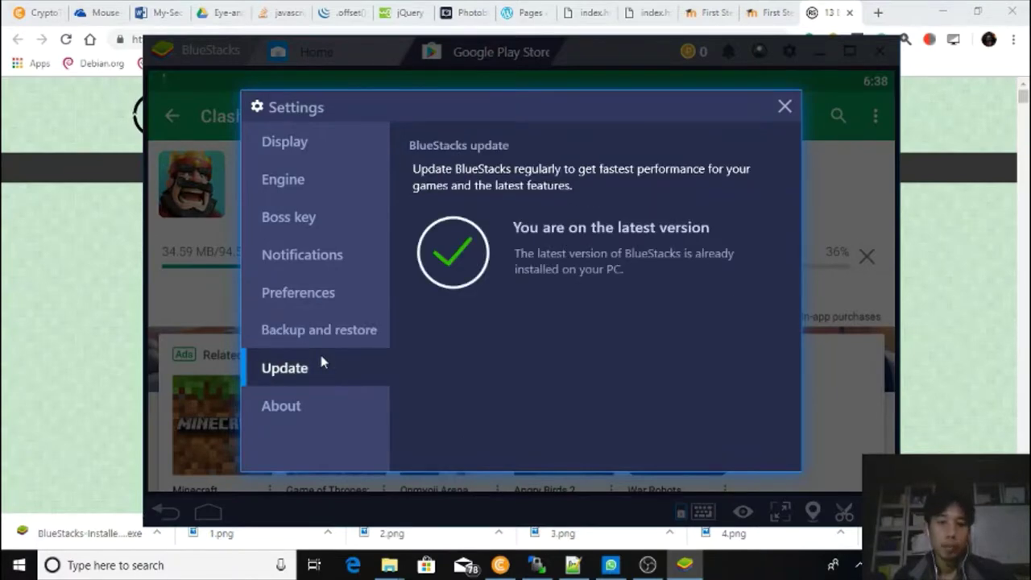
left_click(327, 410)
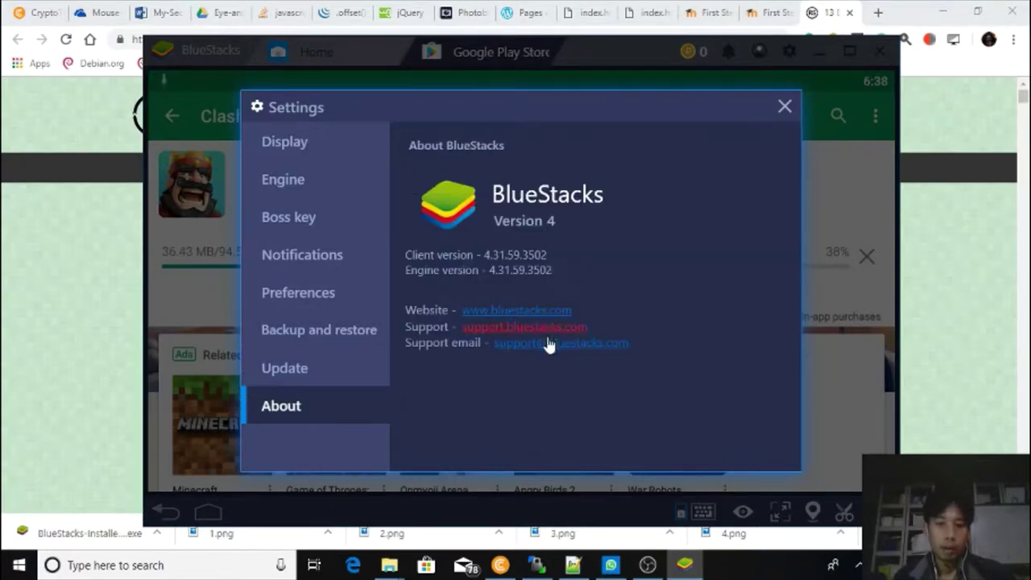
left_click(785, 105)
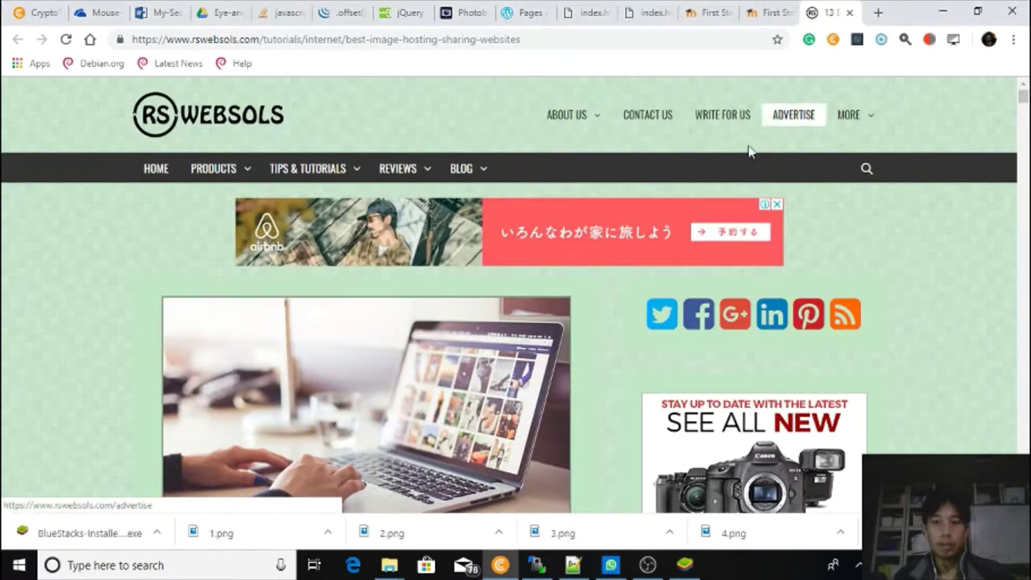
Restore the BlueStacks window from the taskbar to see Clash Royale's download at 100%.
left_click(684, 564)
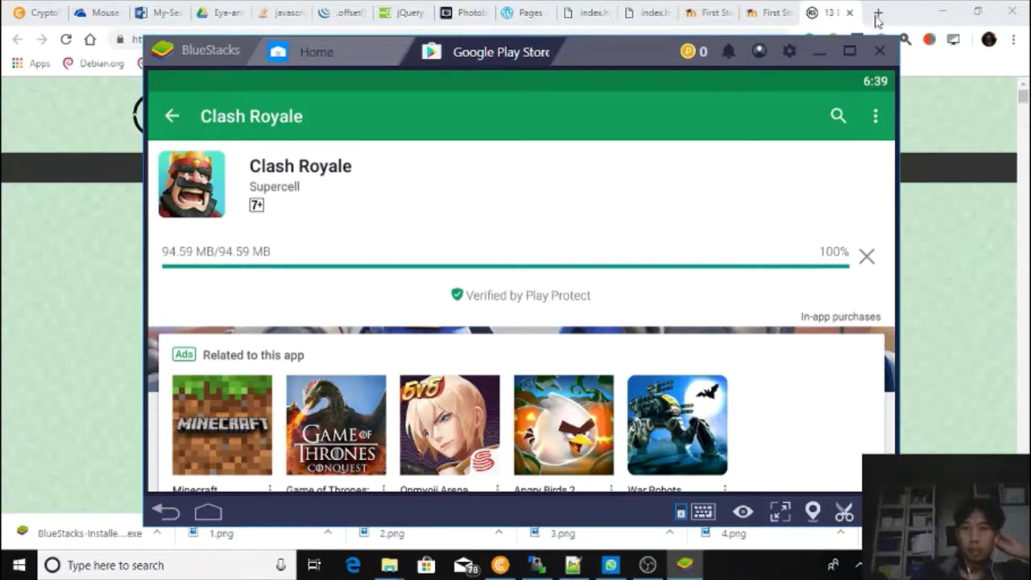
Make the emulator full screen, visit Home and the App Center, then return to Clash Royale's store page.
left_click(847, 52)
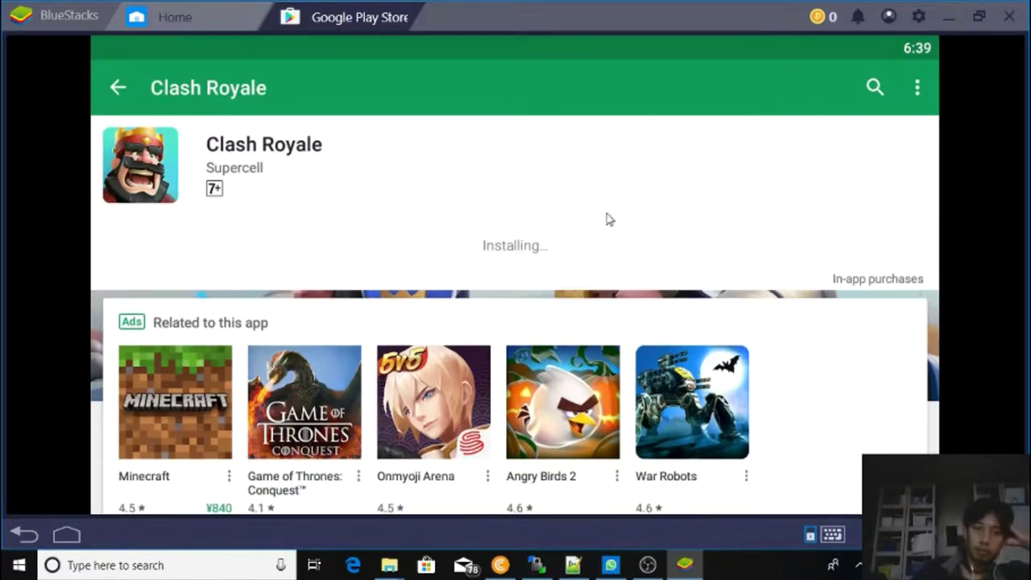
left_click(225, 23)
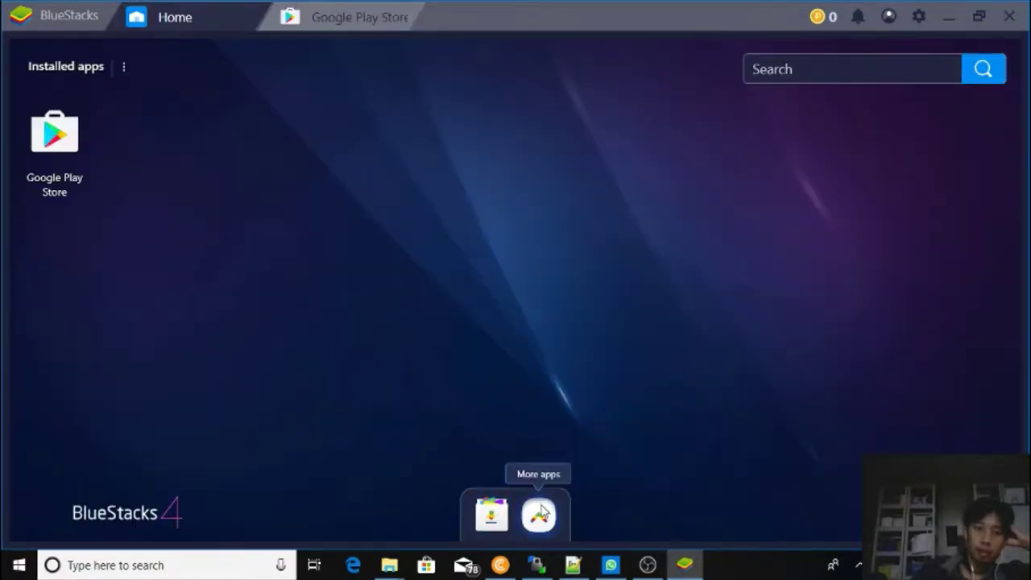
left_click(492, 520)
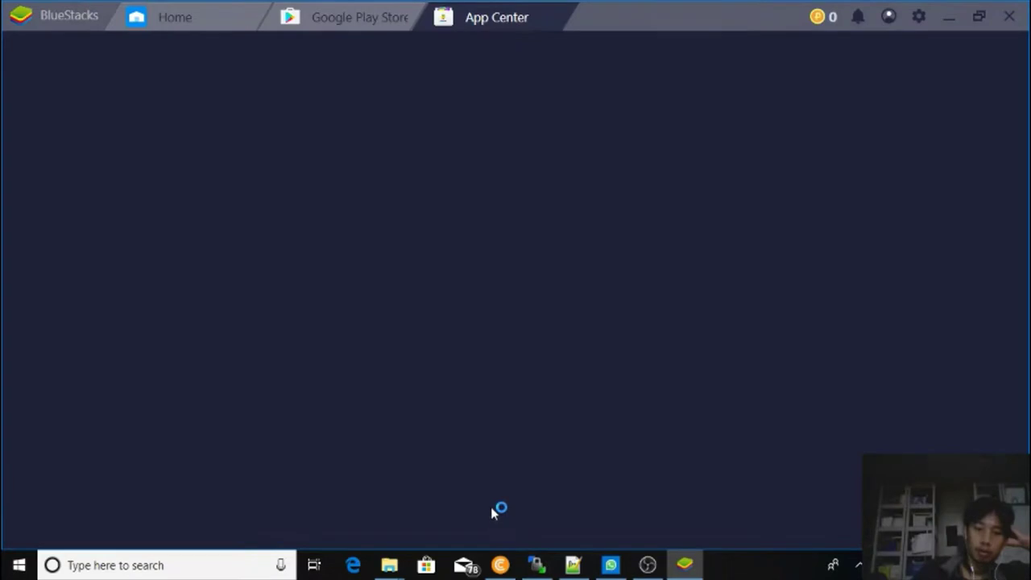
left_click(351, 16)
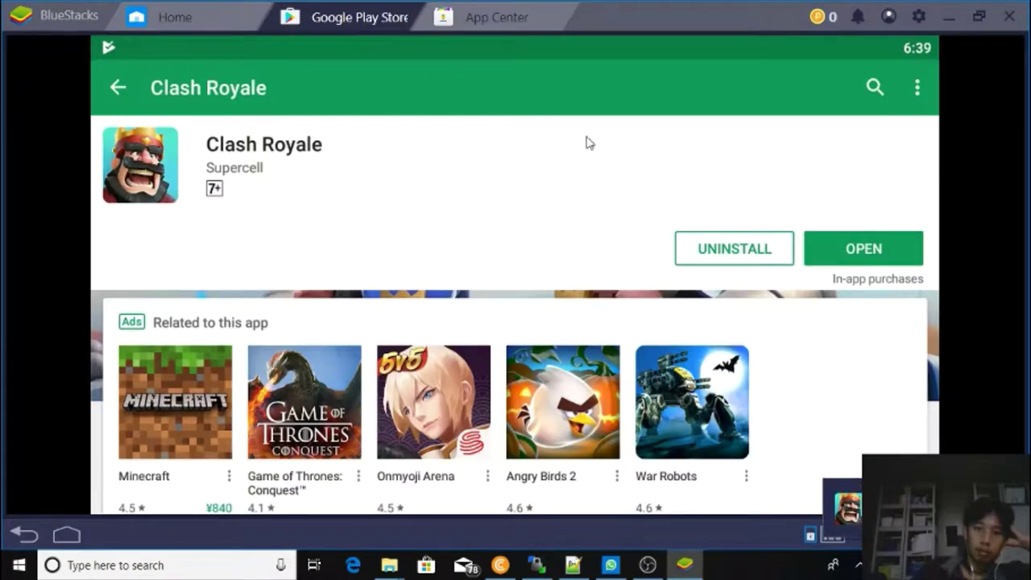
Search the Play Store for Clash of Clans, start installing it, and switch to the App Center.
left_click(869, 88)
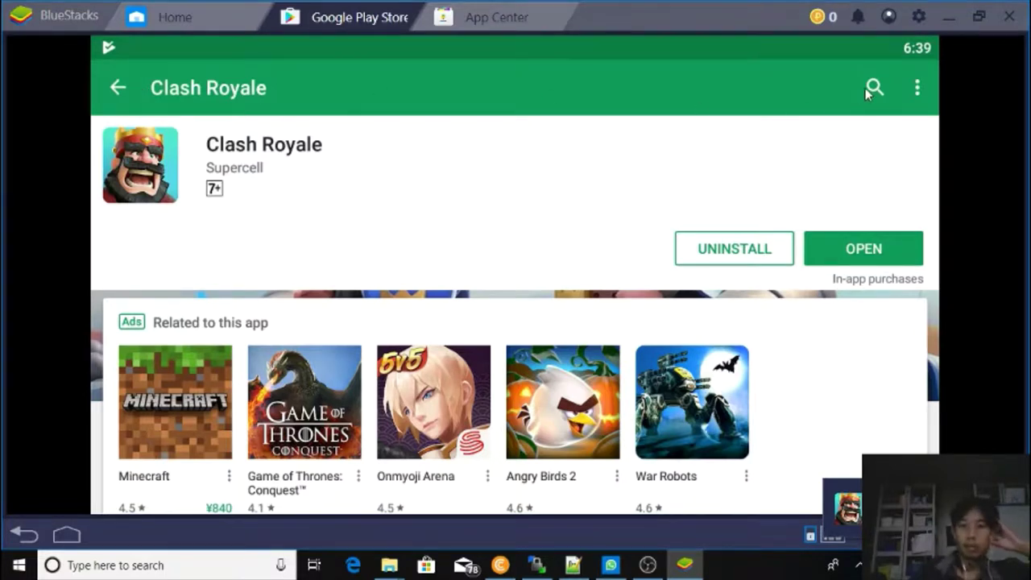
key("BackSpace")
key("BackSpace")
key("BackSpace")
key("BackSpace")
key("BackSpace")
key("BackSpace")
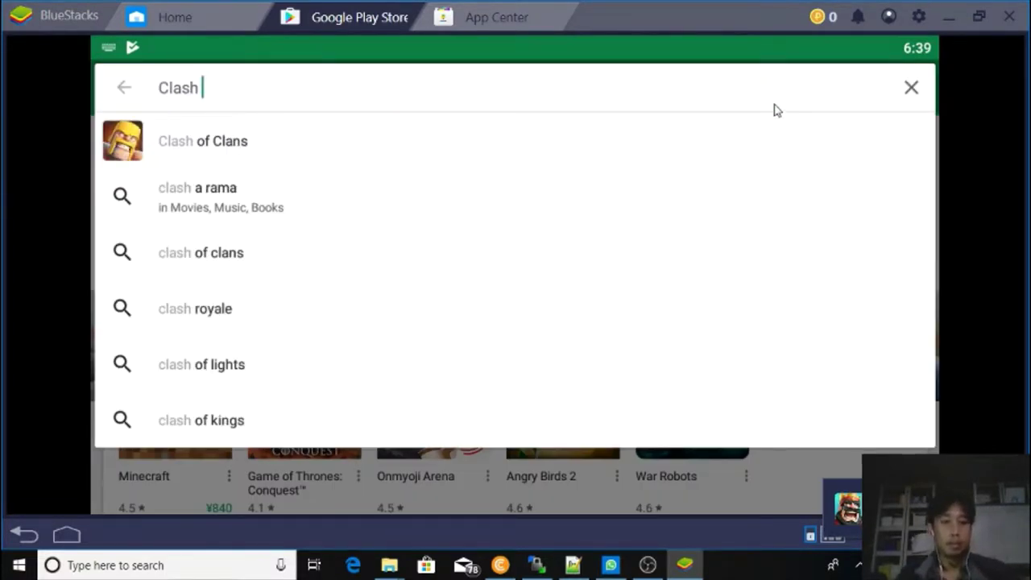
left_click(698, 138)
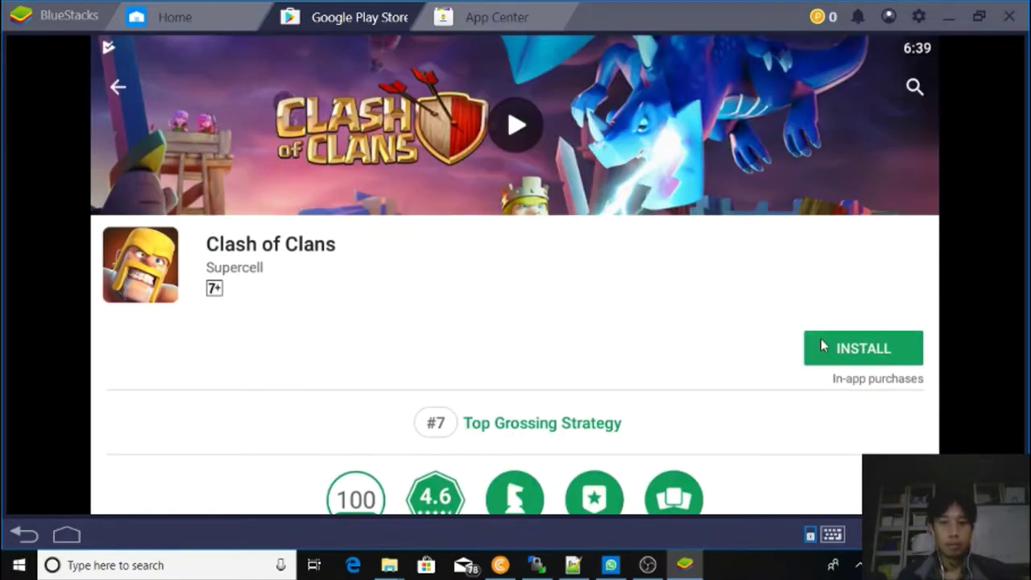
left_click(821, 341)
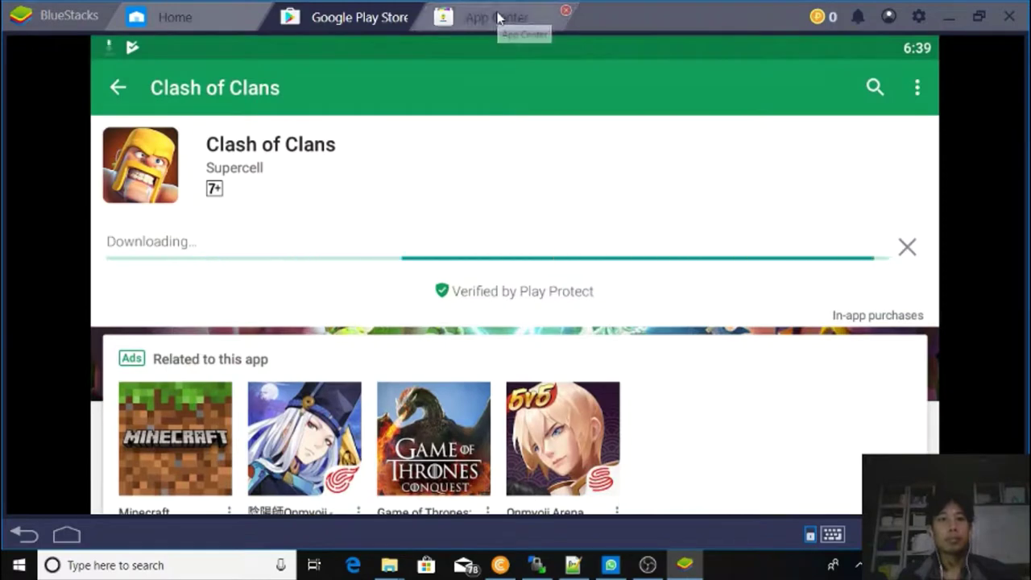
left_click(485, 21)
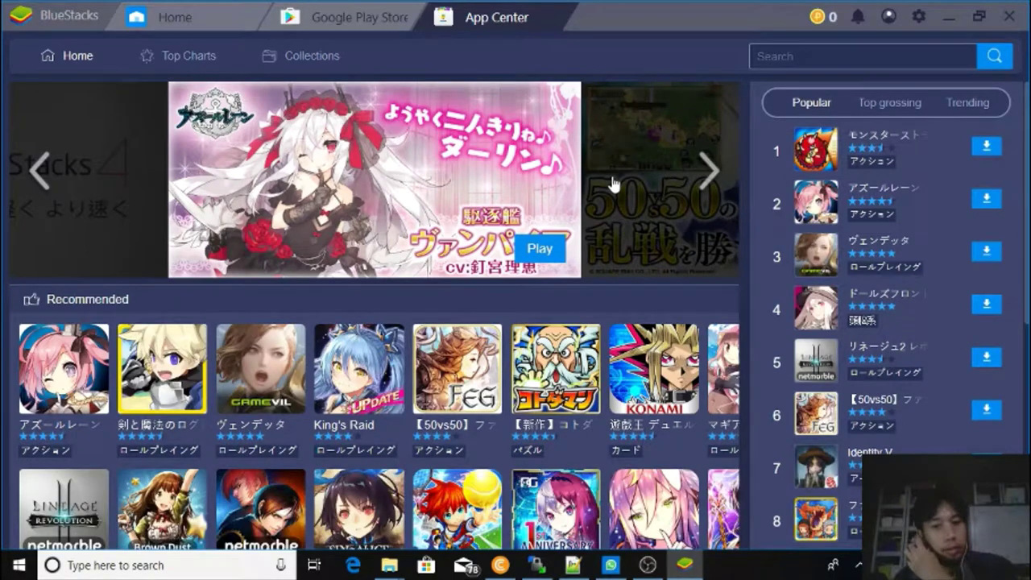
Browse the App Center home page, then close it to return to the Clash of Clans download.
scroll(610, 182, "down", 1)
scroll(616, 192, "down", 5)
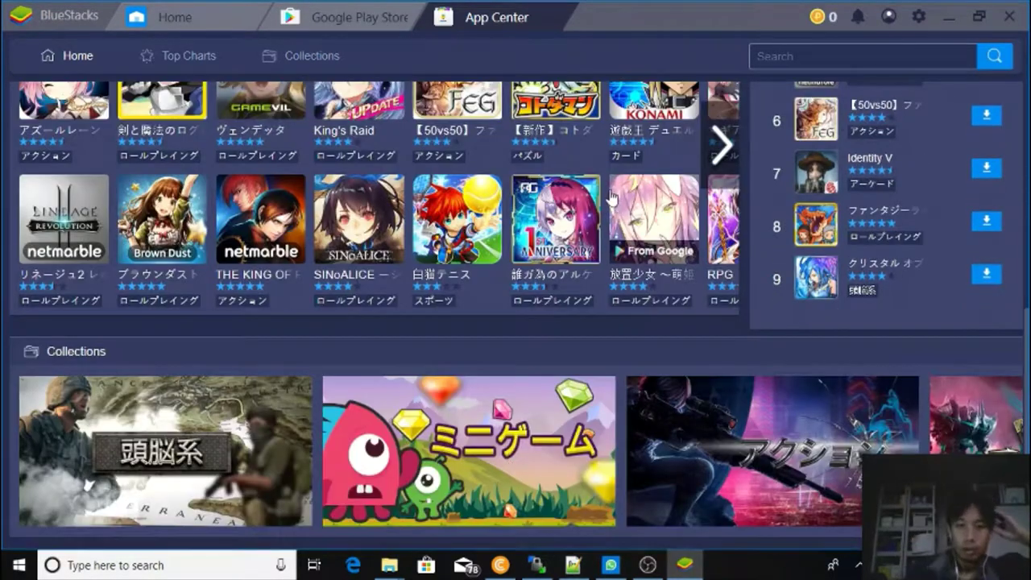
scroll(600, 190, "up", 5)
scroll(600, 191, "up", 1)
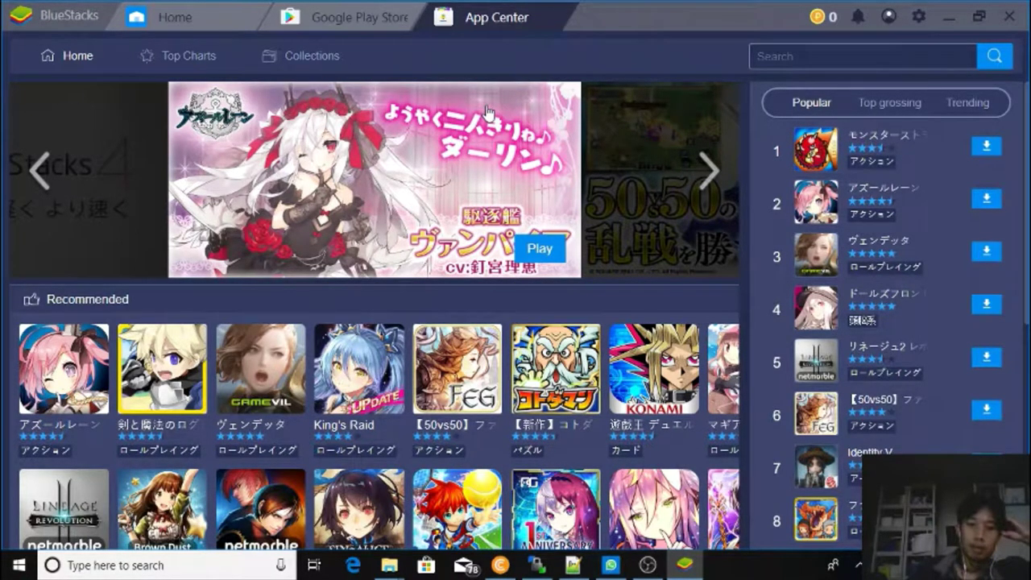
scroll(547, 244, "down", 1)
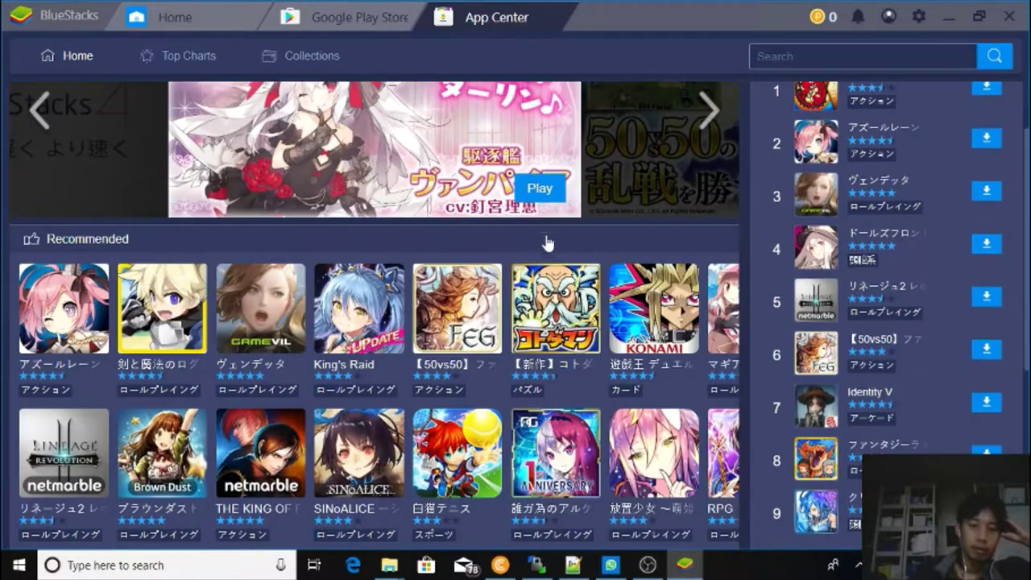
scroll(532, 121, "down", 1)
scroll(532, 120, "up", 2)
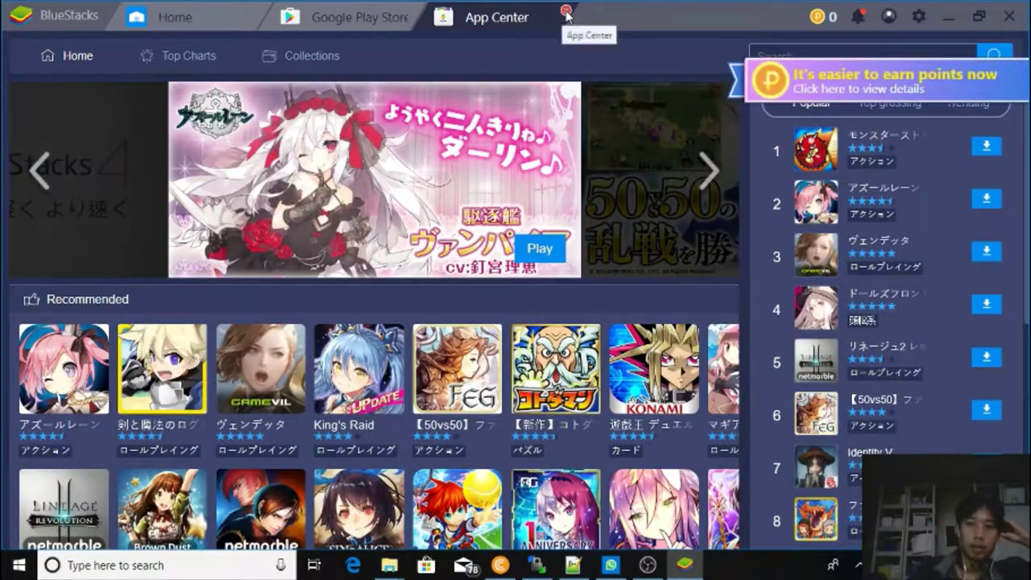
left_click(568, 12)
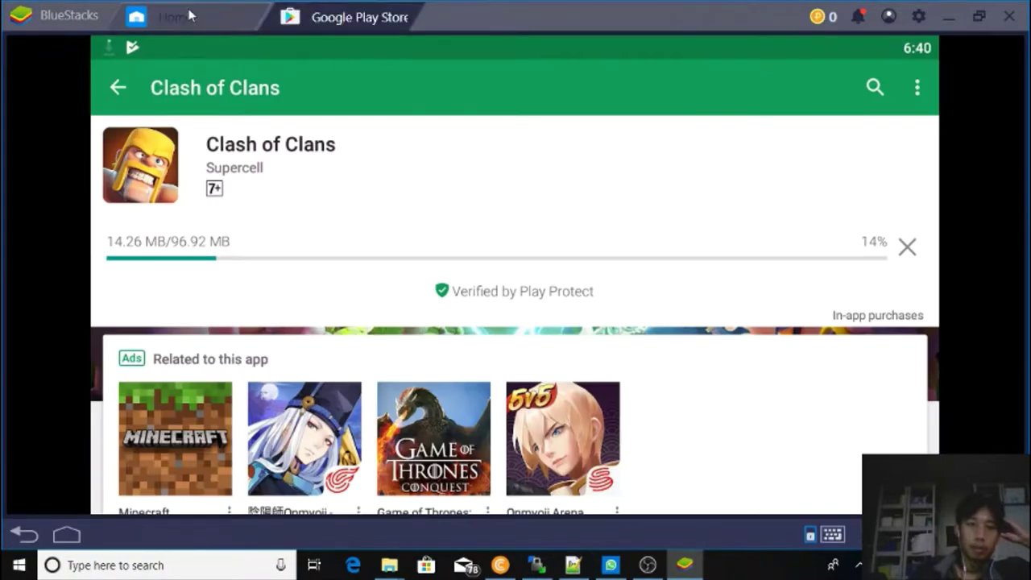
Open the built-in Browser from the More apps list on the Home screen.
left_click(169, 16)
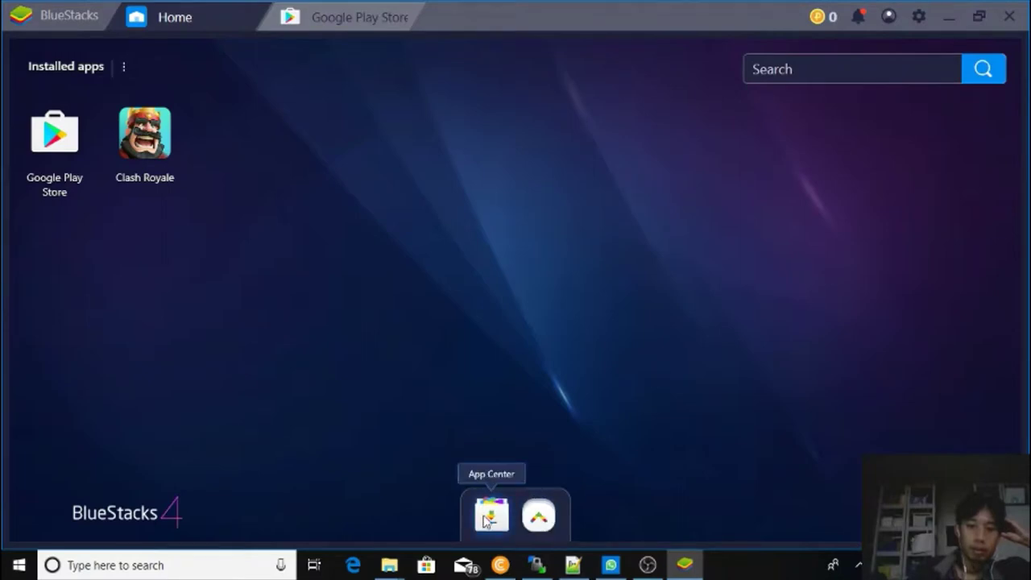
left_click(541, 521)
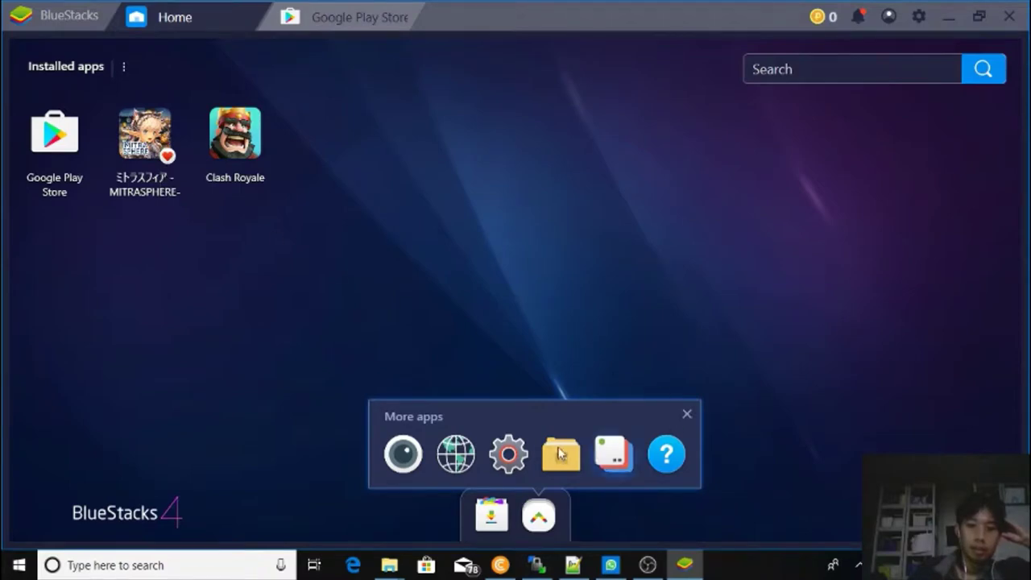
left_click(456, 464)
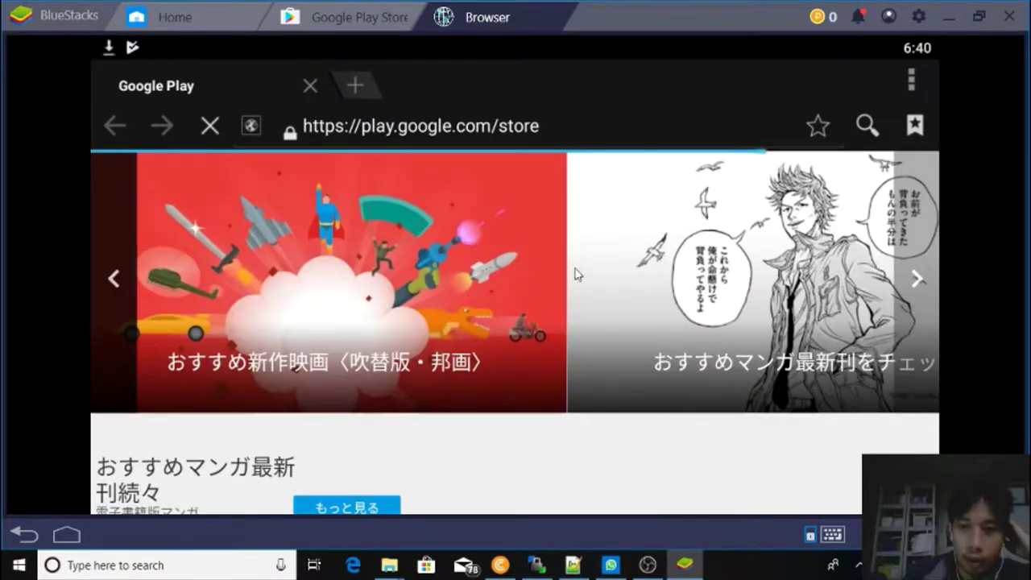
Scroll the Google Play web store page and open, then dismiss, the browser's options menu.
scroll(602, 304, "down", 3)
scroll(601, 303, "down", 2)
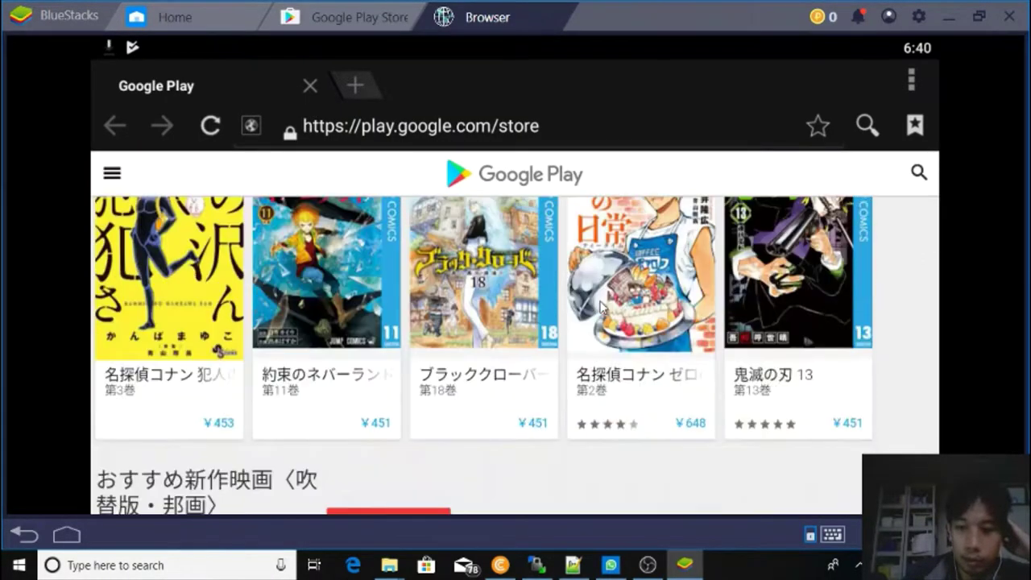
scroll(600, 304, "up", 5)
scroll(606, 306, "up", 3)
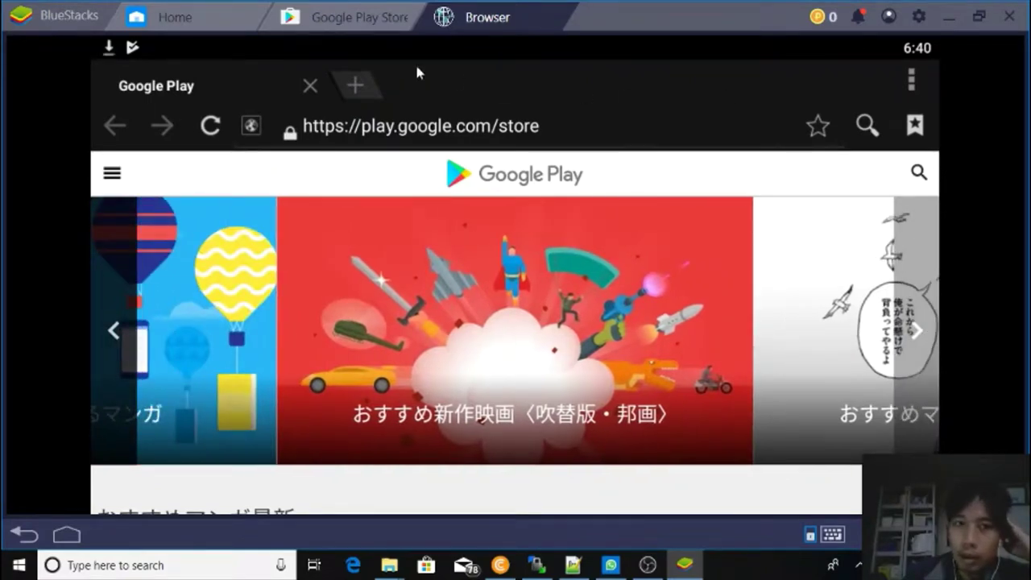
left_click(911, 82)
scroll(805, 201, "down", 1)
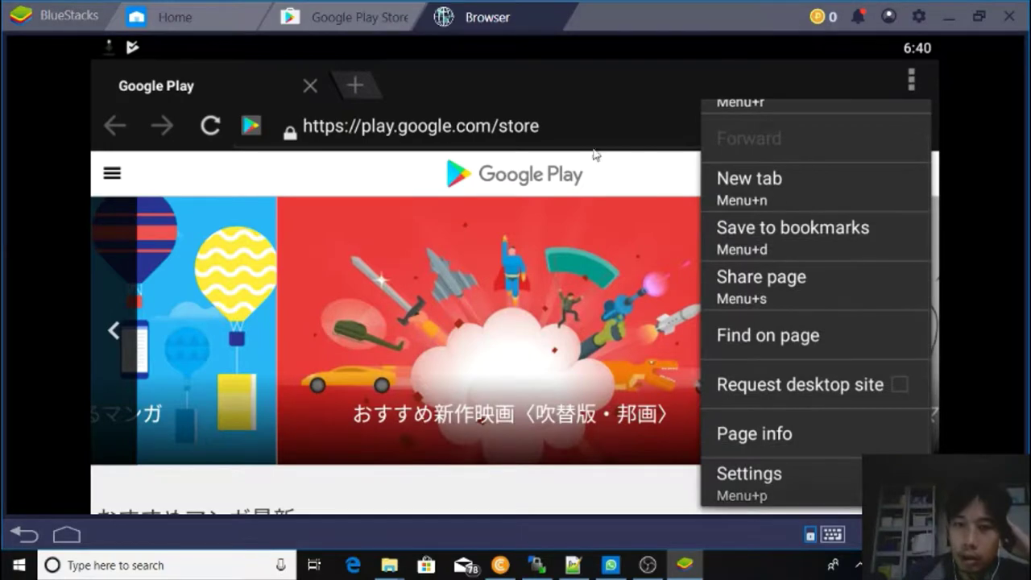
left_click(506, 80)
Close the Browser tab and open the Media Manager from More apps.
left_click(566, 11)
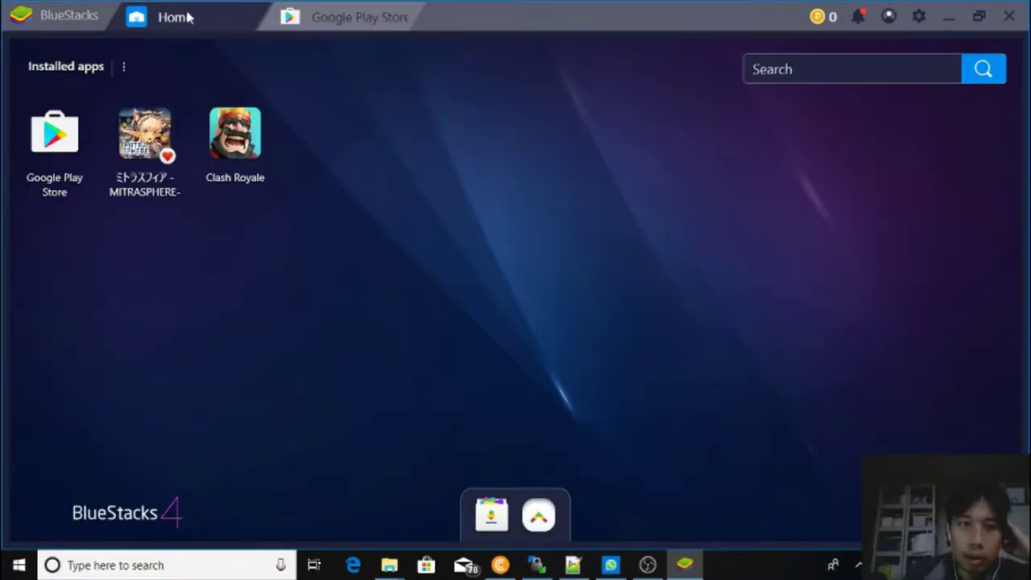
left_click(527, 522)
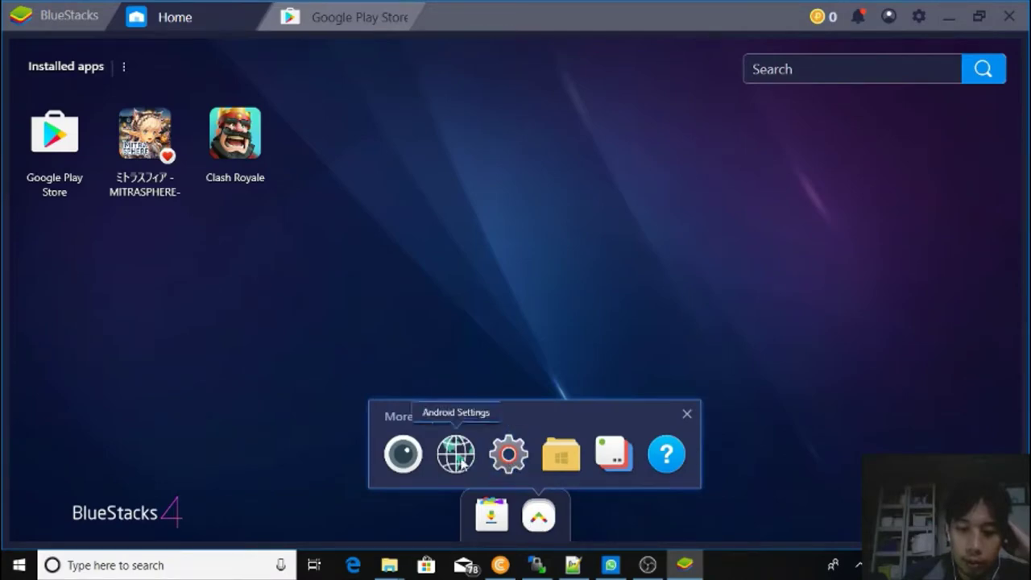
left_click(571, 458)
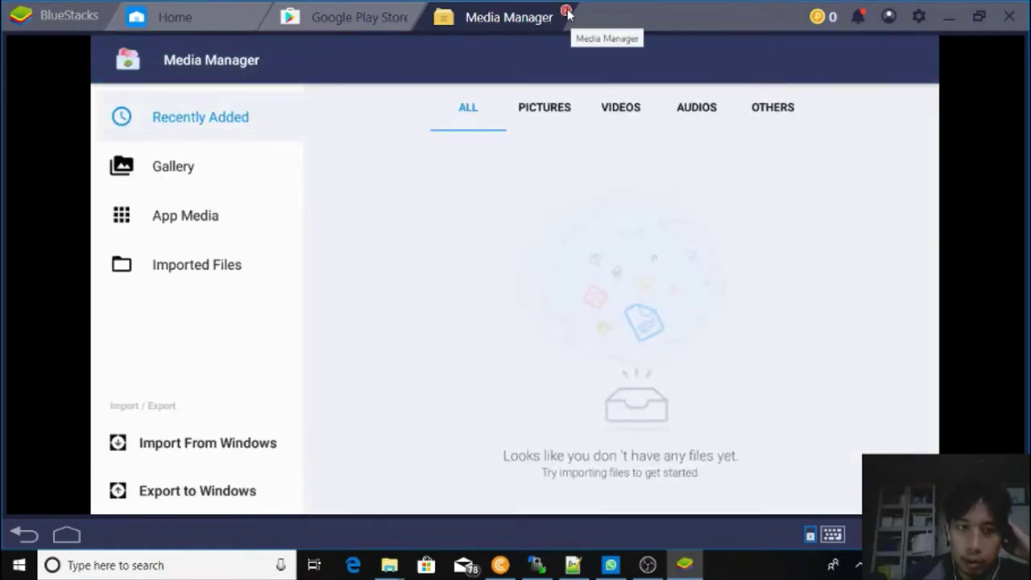
View the Gallery, App Media, Imported Files and Recently Added sections, then close the Media Manager.
left_click(213, 172)
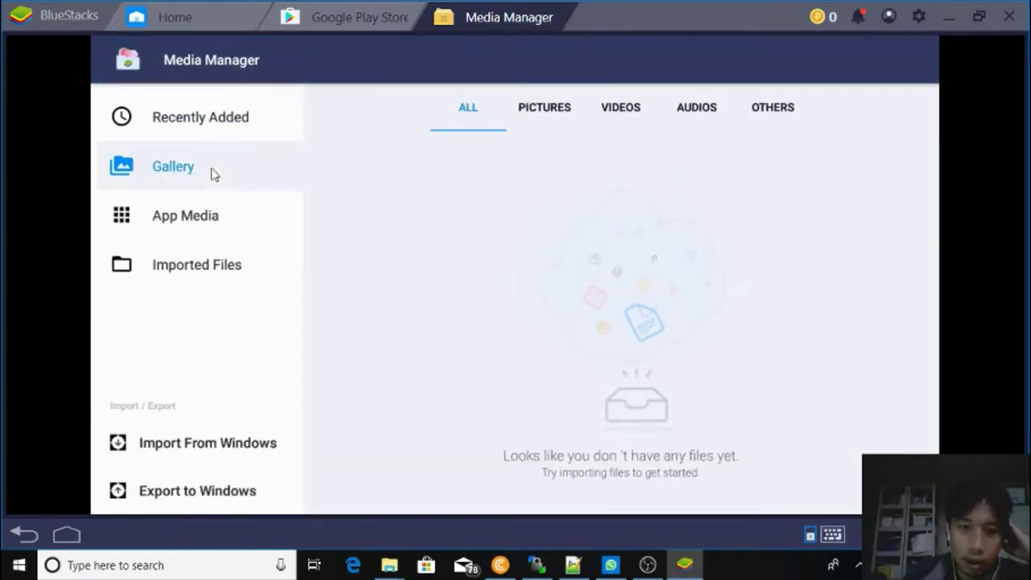
left_click(197, 216)
left_click(198, 265)
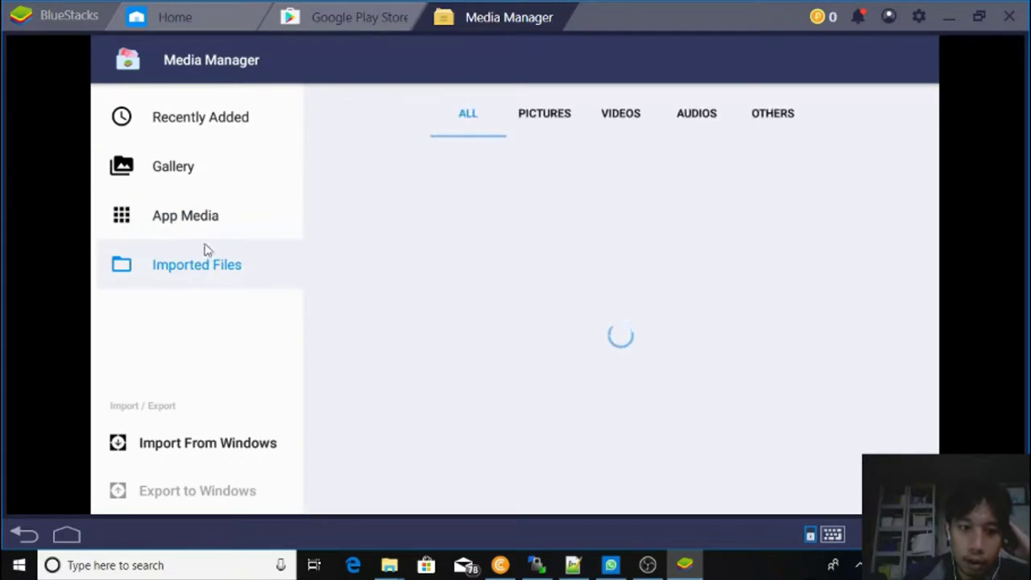
left_click(231, 128)
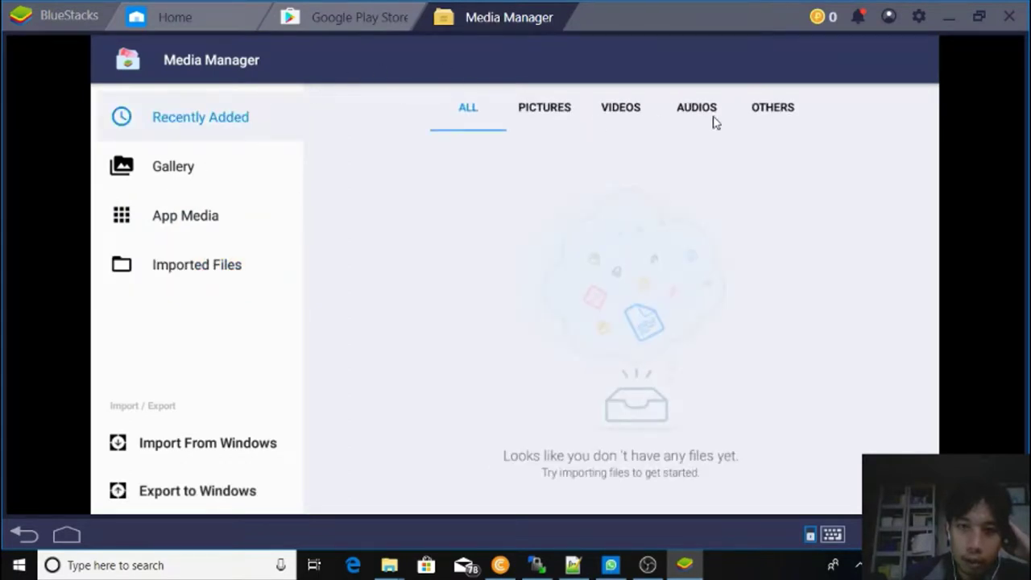
left_click(562, 16)
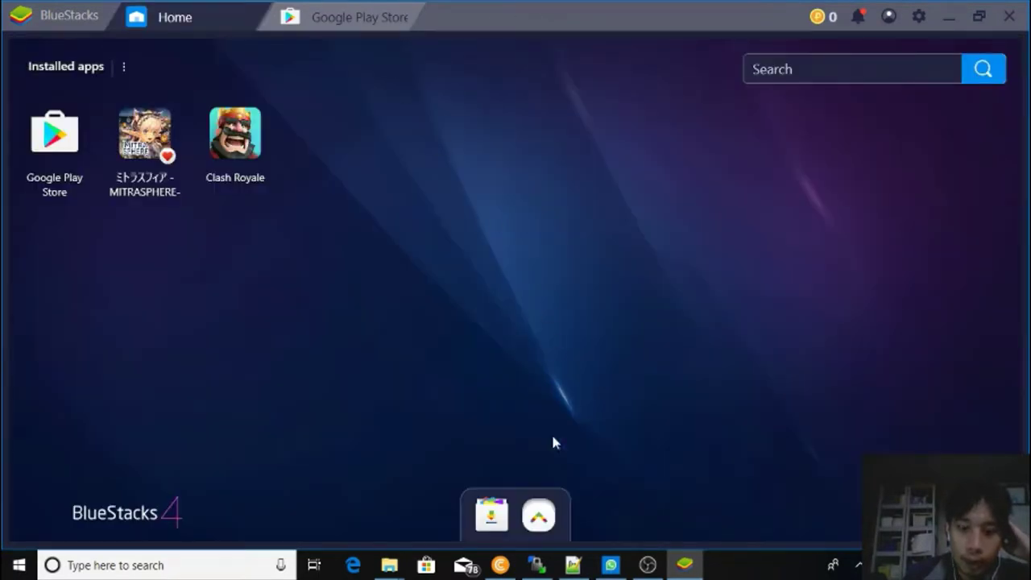
Open the Instance Manager from More apps and close it again.
left_click(542, 516)
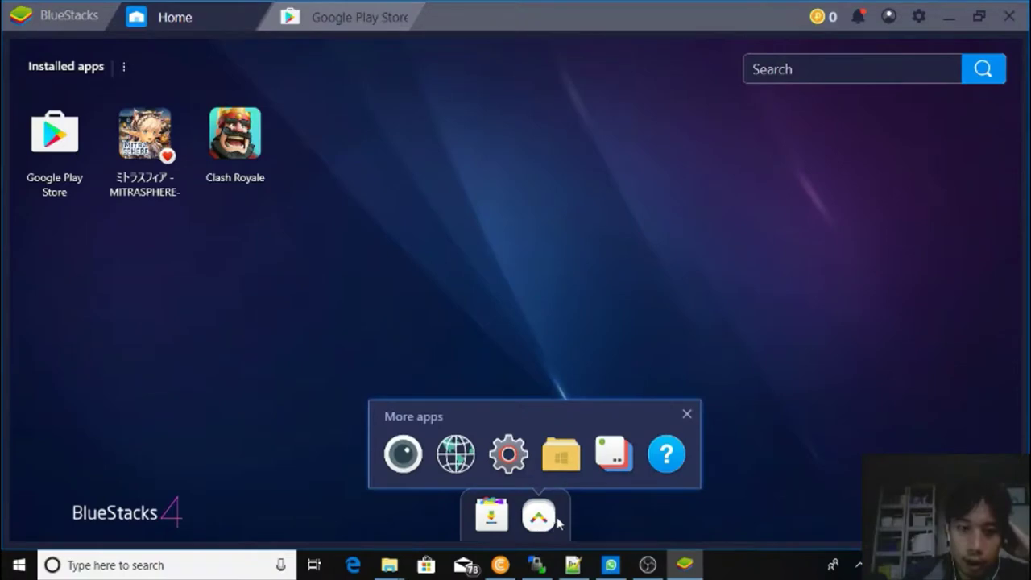
left_click(606, 455)
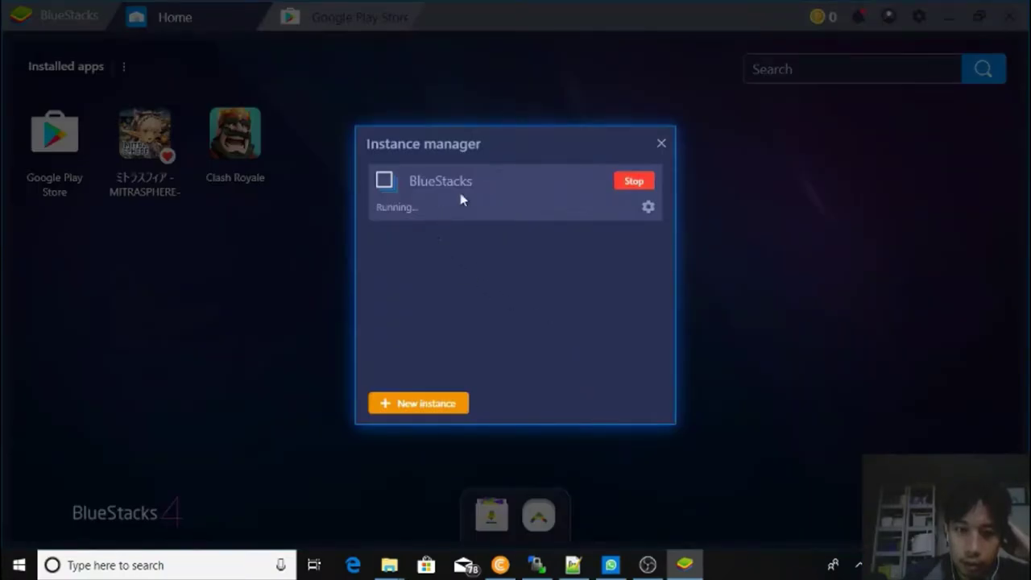
left_click(662, 145)
Open the Help Center from More apps, then go back to the Home tab.
left_click(539, 515)
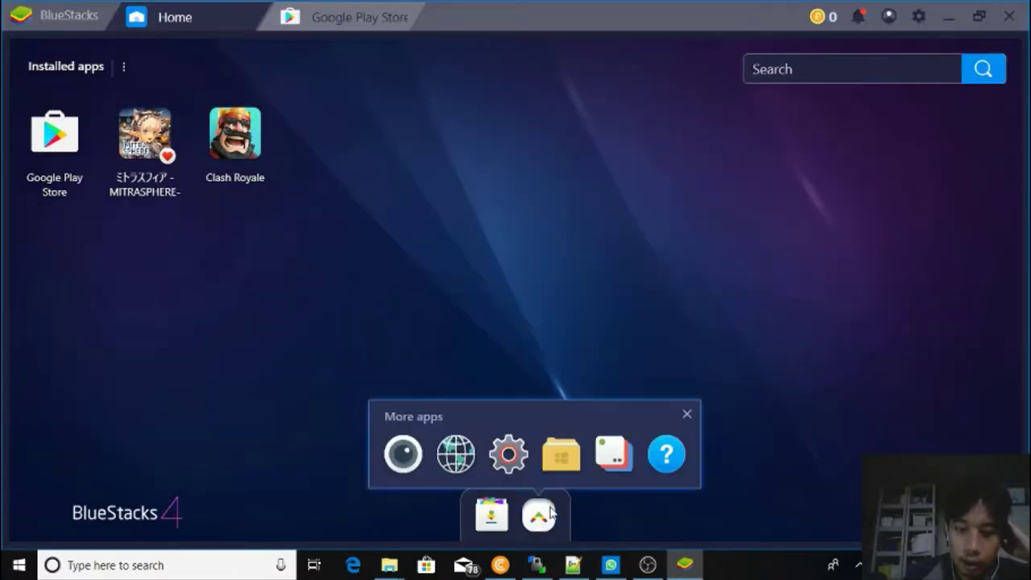
left_click(677, 456)
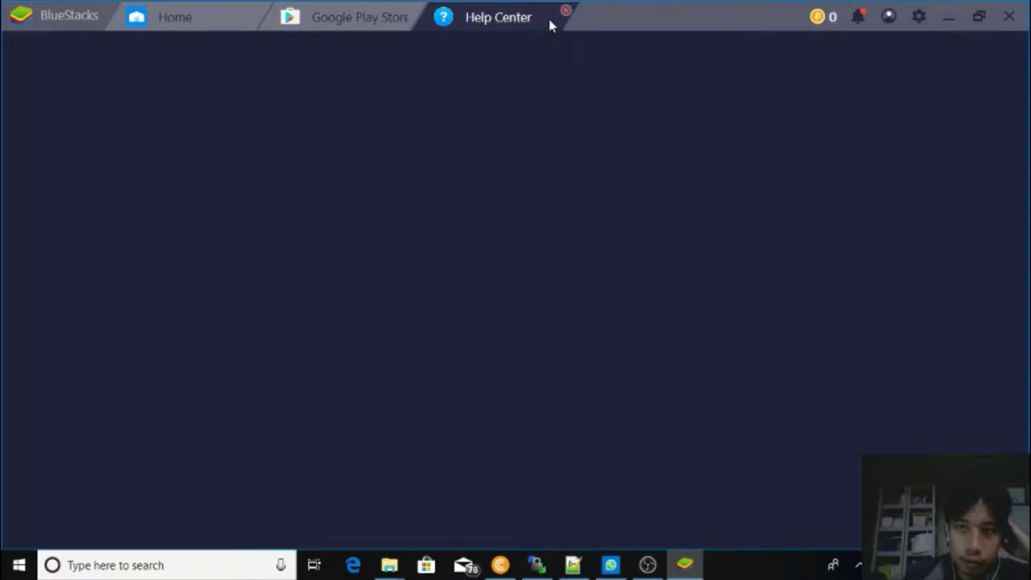
left_click(190, 24)
left_click(542, 517)
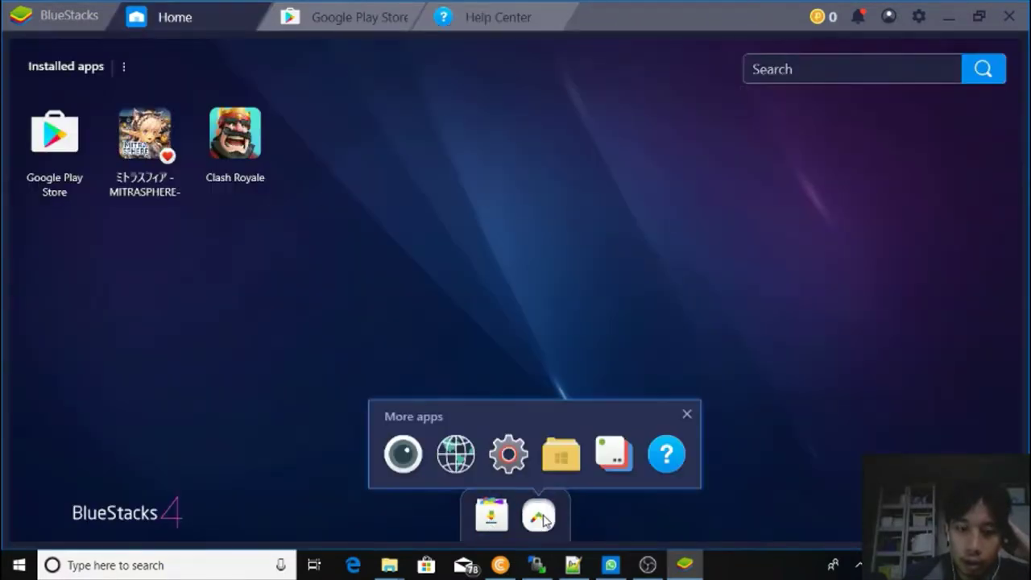
Open the Camera app from More apps and close it again.
left_click(403, 454)
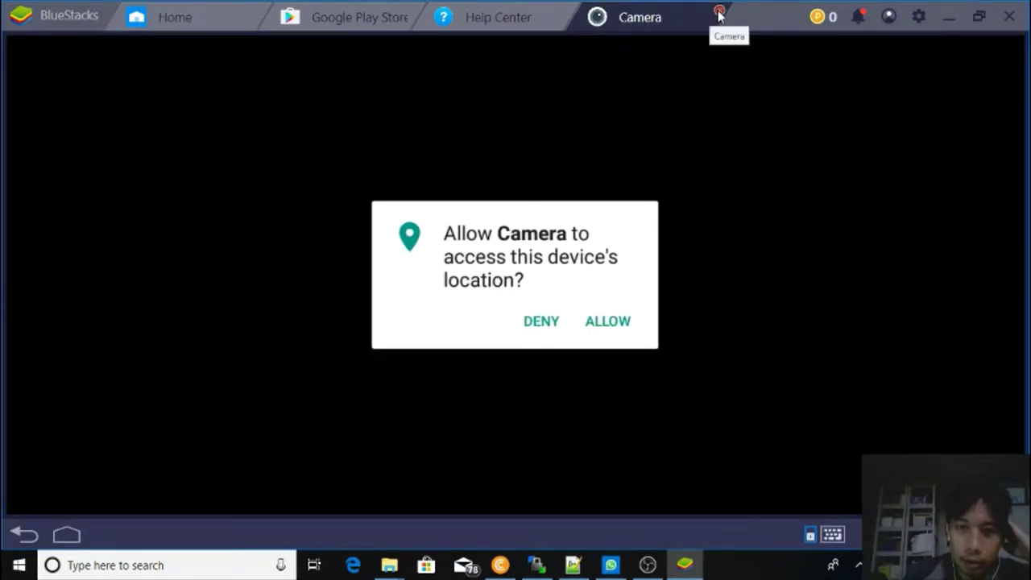
left_click(719, 14)
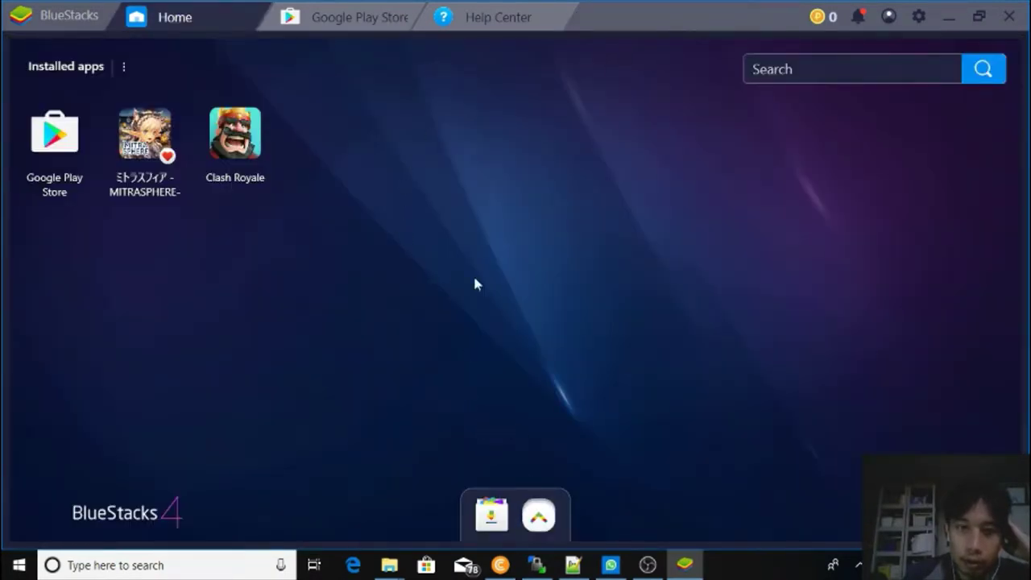
left_click(545, 524)
Close the Help Center and Google Play Store tabs, leaving only the Home screen.
left_click(488, 18)
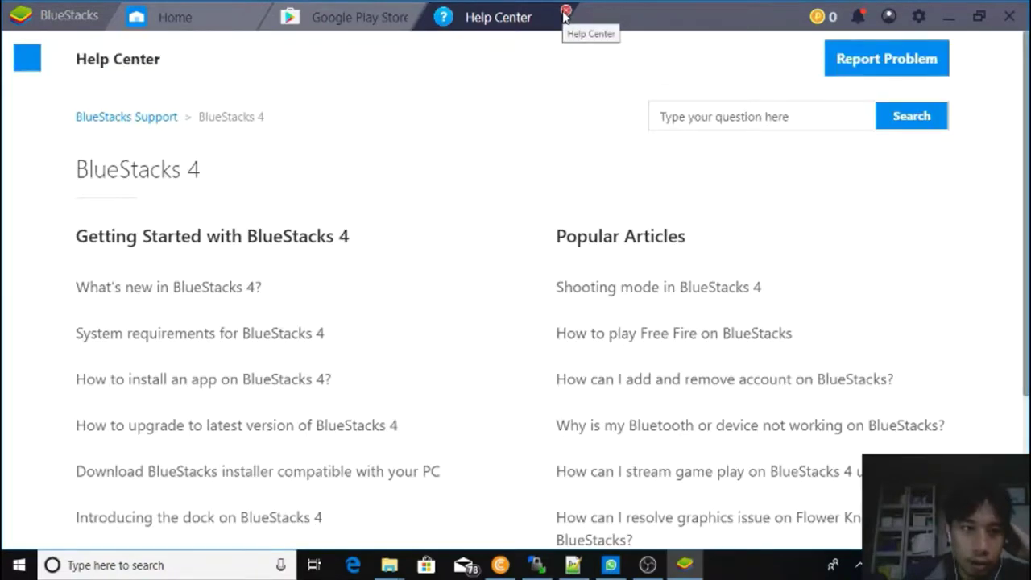
left_click(564, 12)
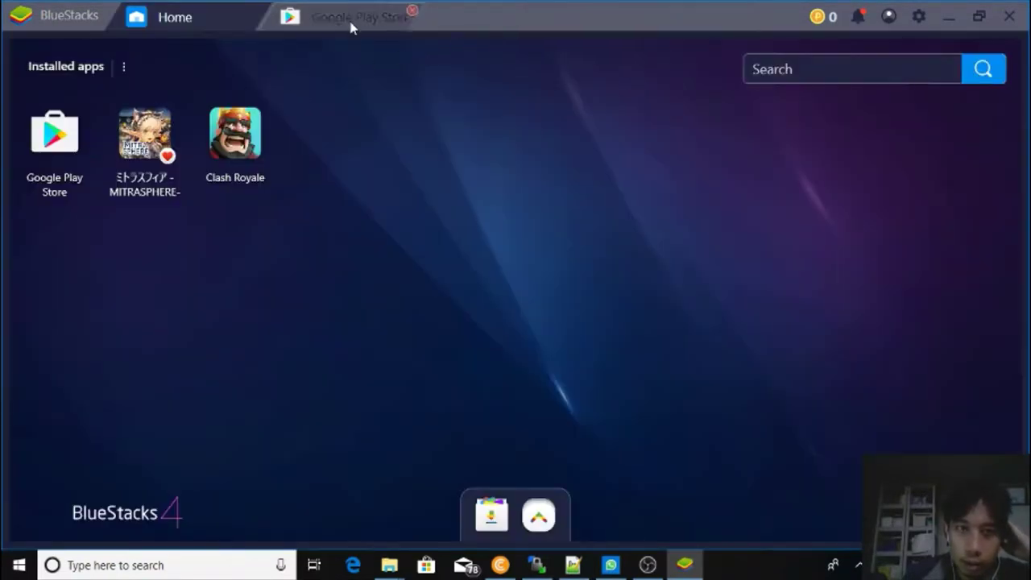
left_click(352, 22)
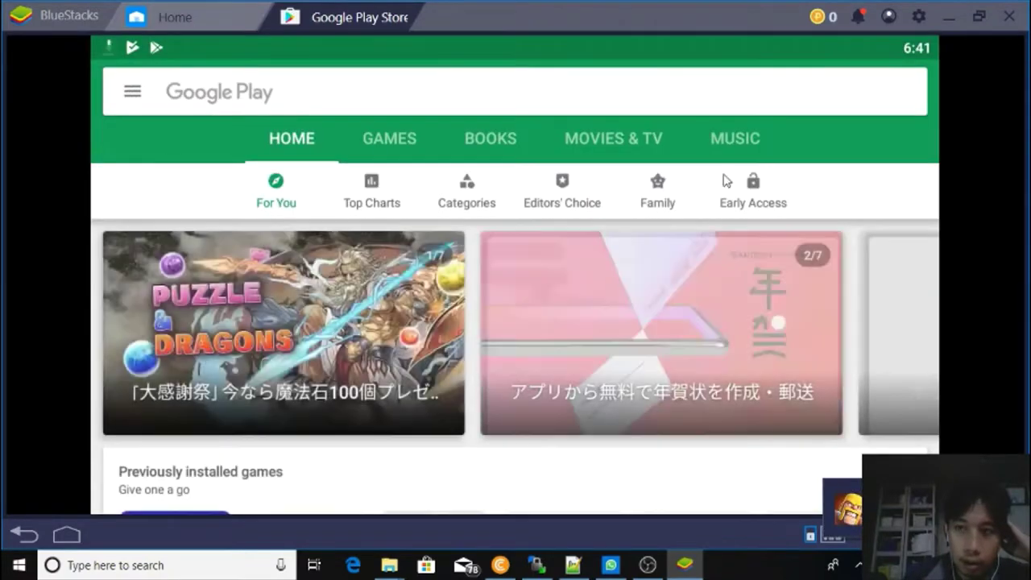
left_click(416, 16)
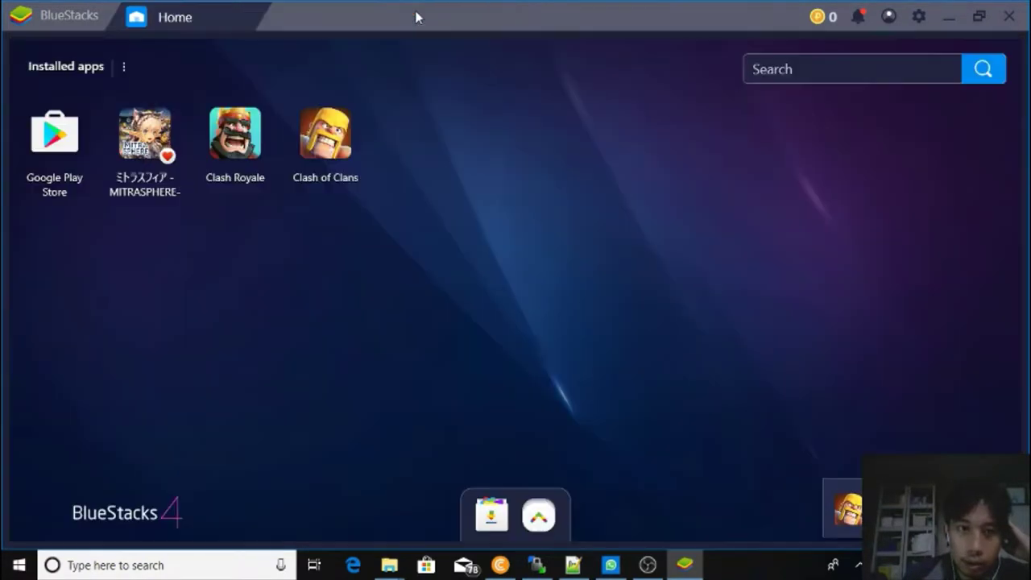
Launch Clash of Clans from Home and dismiss the Game controls guide.
left_click(340, 142)
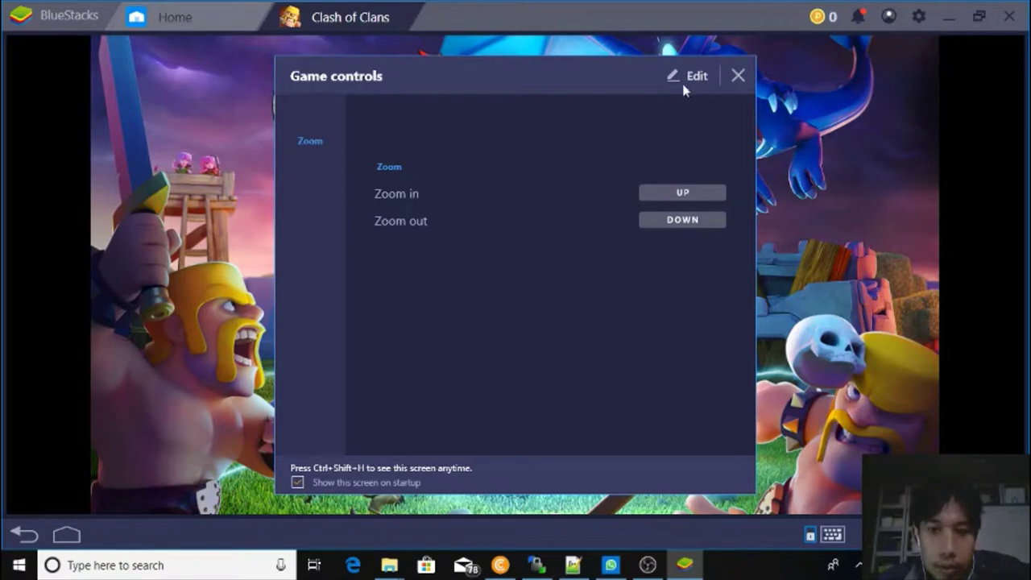
left_click(738, 75)
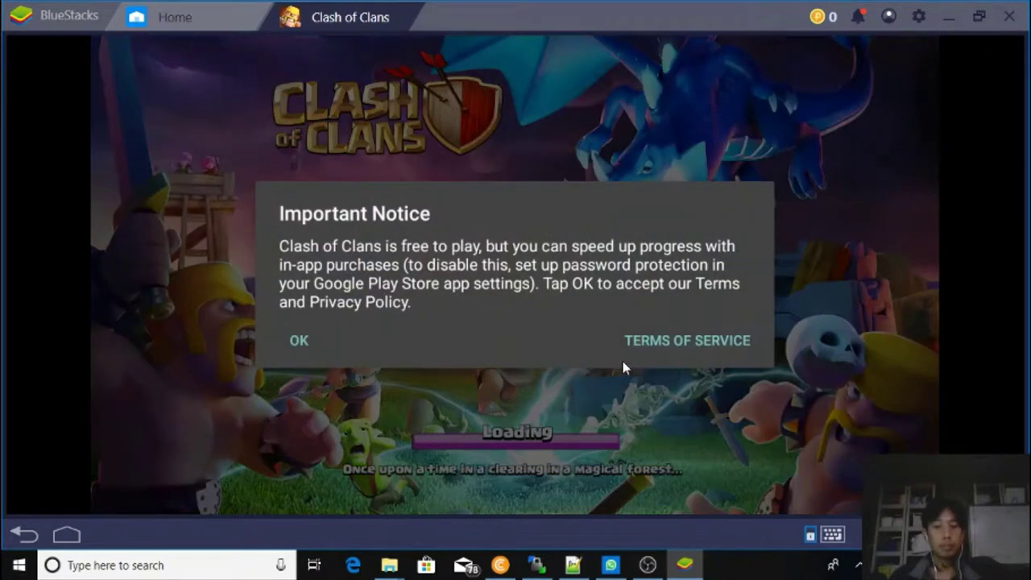
Accept the Important Notice, click through the tutorial, and try Google Play sign-in from game Settings.
left_click(302, 340)
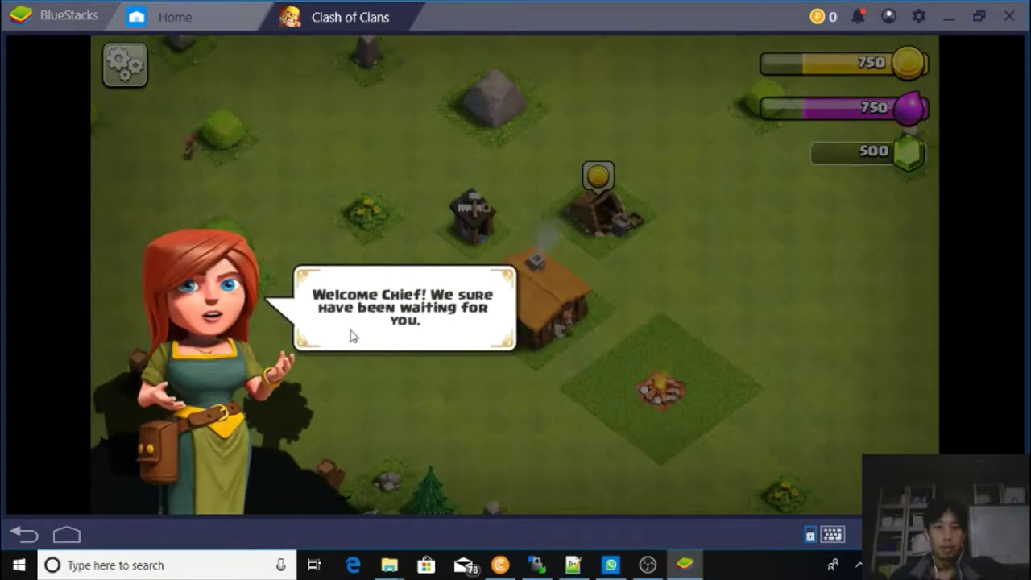
left_click(367, 384)
left_click(366, 380)
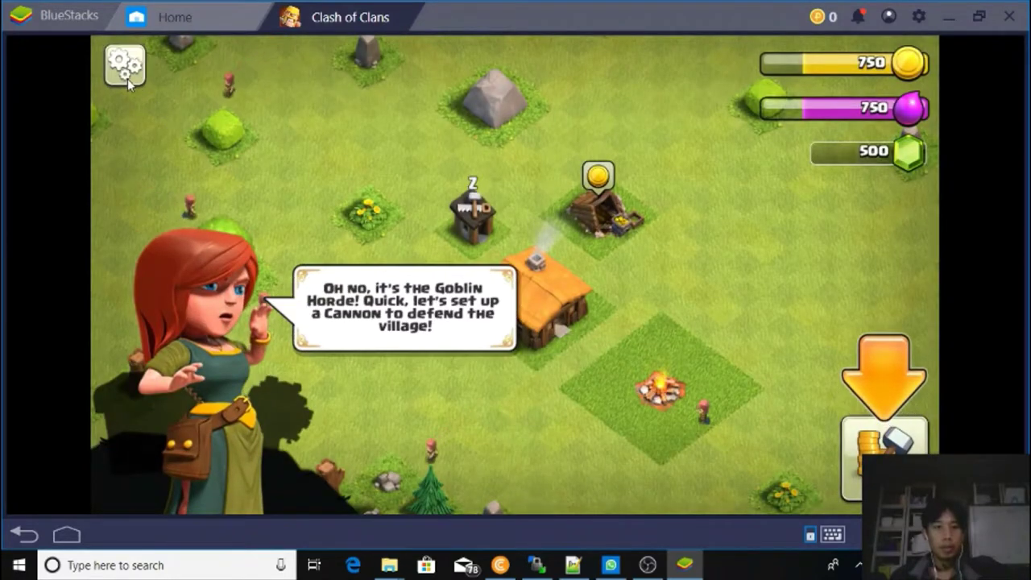
left_click(127, 79)
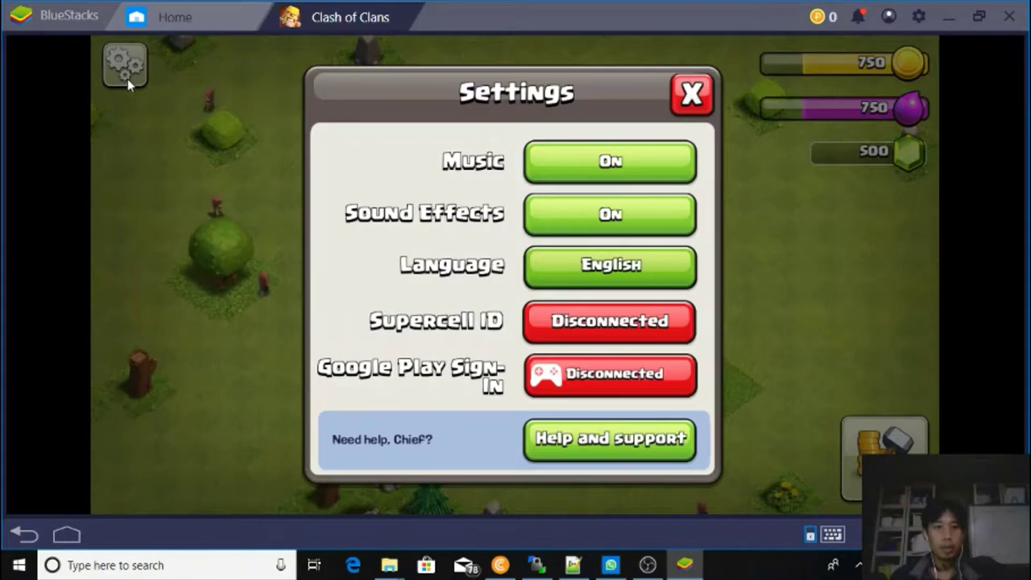
left_click(553, 380)
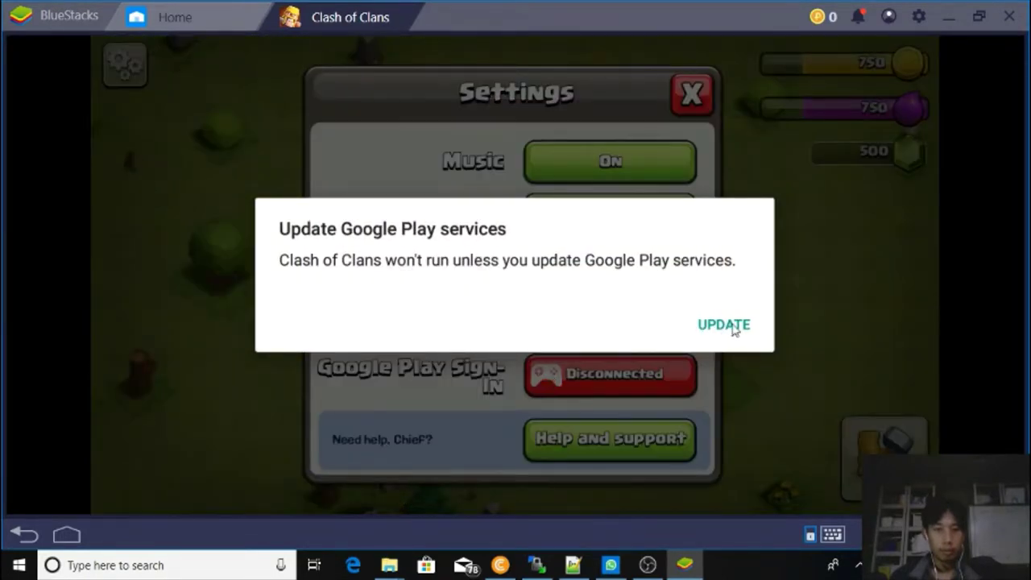
Start the Google Play services update, switching between the Clash of Clans and Play Store tabs.
left_click(748, 328)
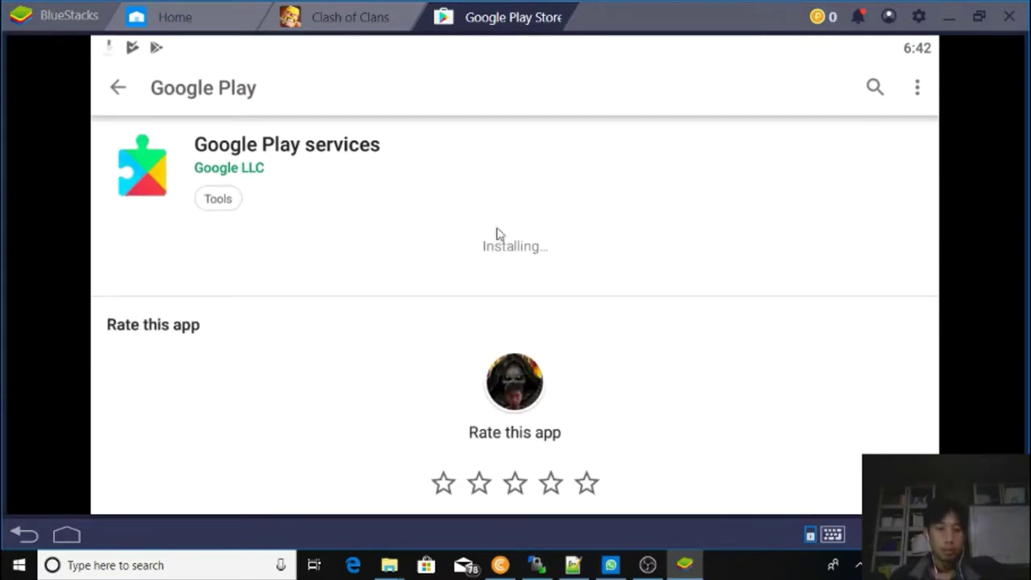
left_click(345, 23)
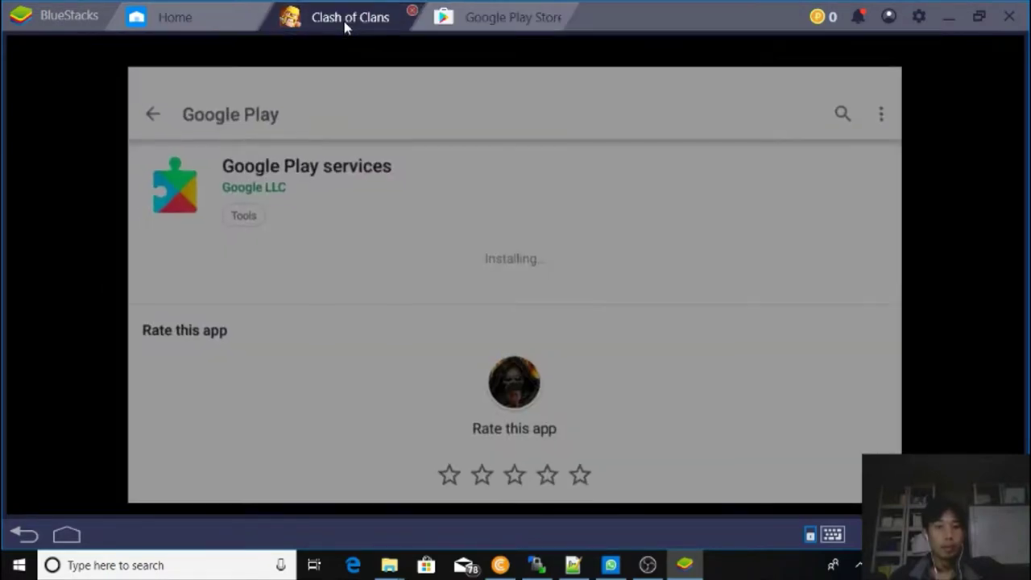
left_click(495, 18)
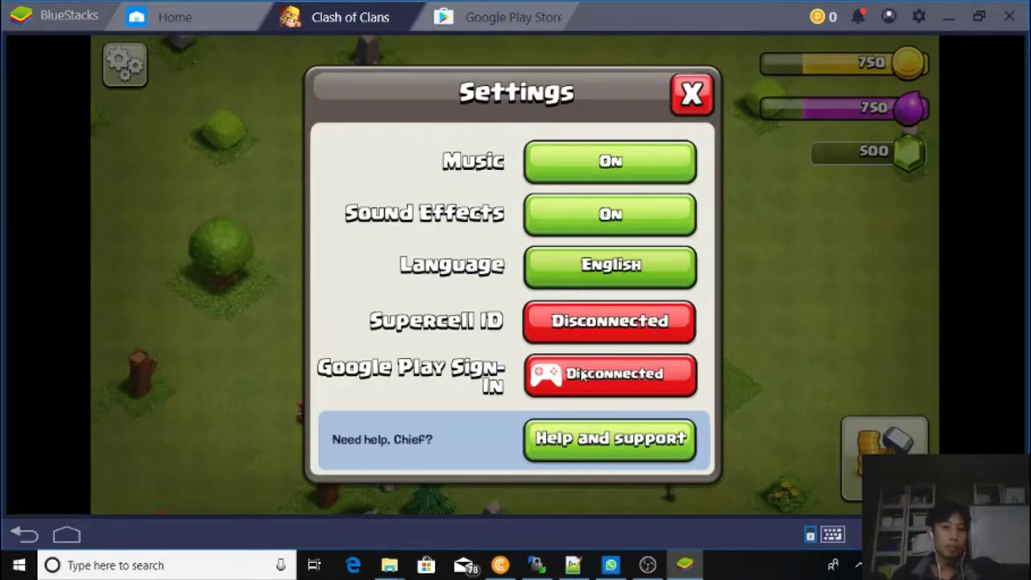
Retry the Google Play sign-in, then close the Google Play Store tab.
left_click(581, 375)
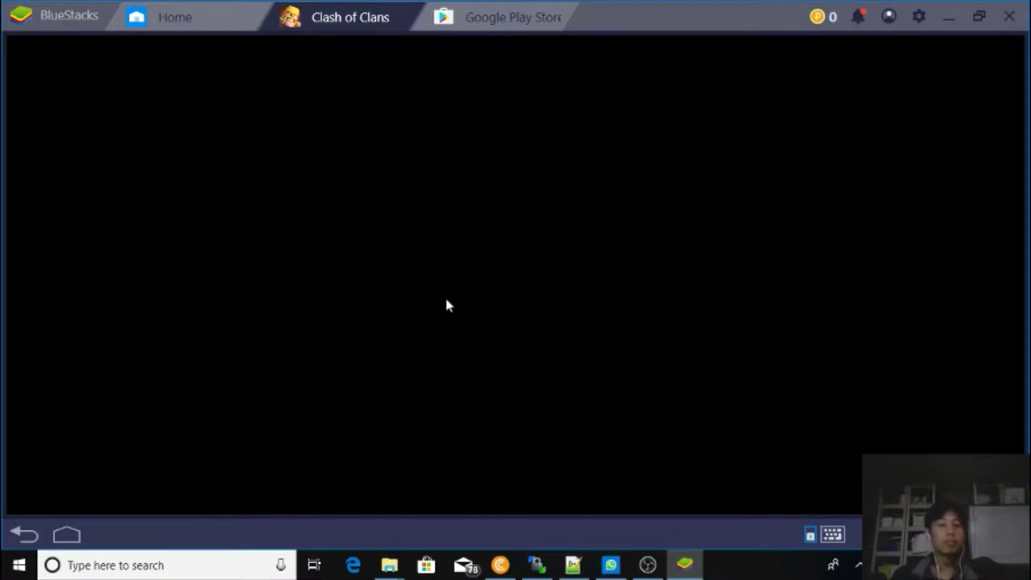
left_click(524, 21)
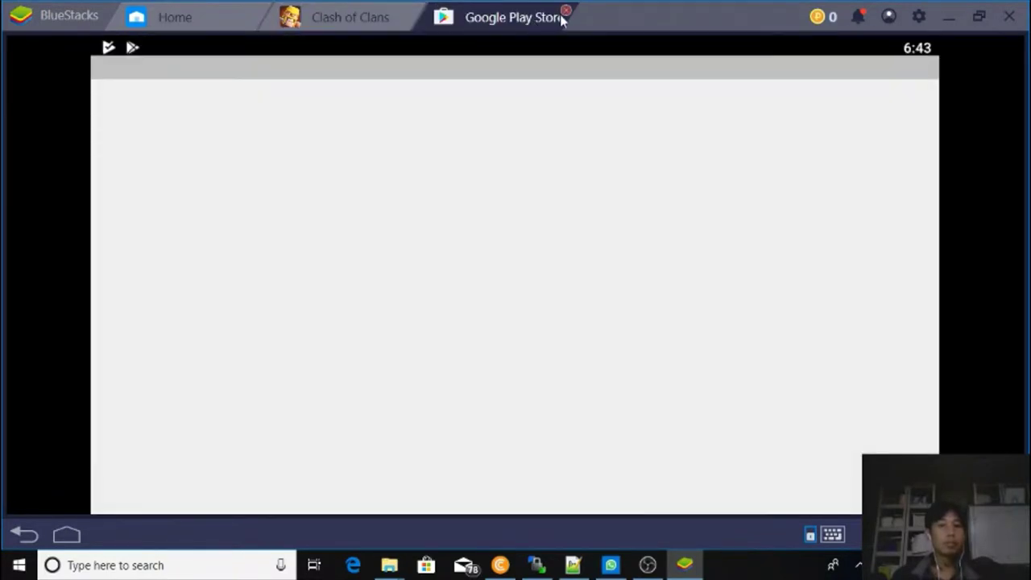
left_click(566, 16)
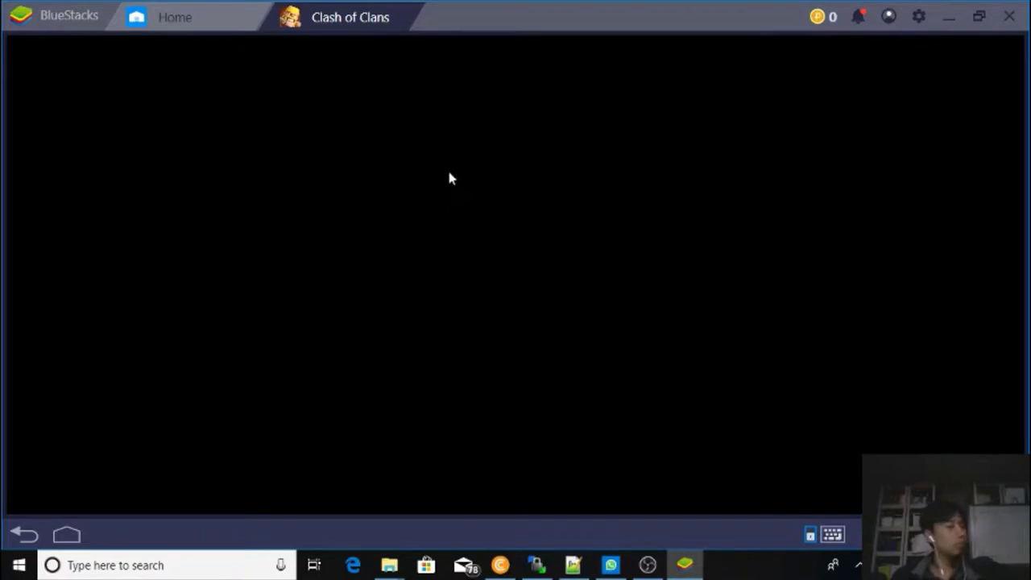
Check the BlueStacks notifications, then bring up the Clash of Clans game controls guide.
left_click(858, 21)
left_click(862, 17)
left_click(862, 18)
left_click(423, 41)
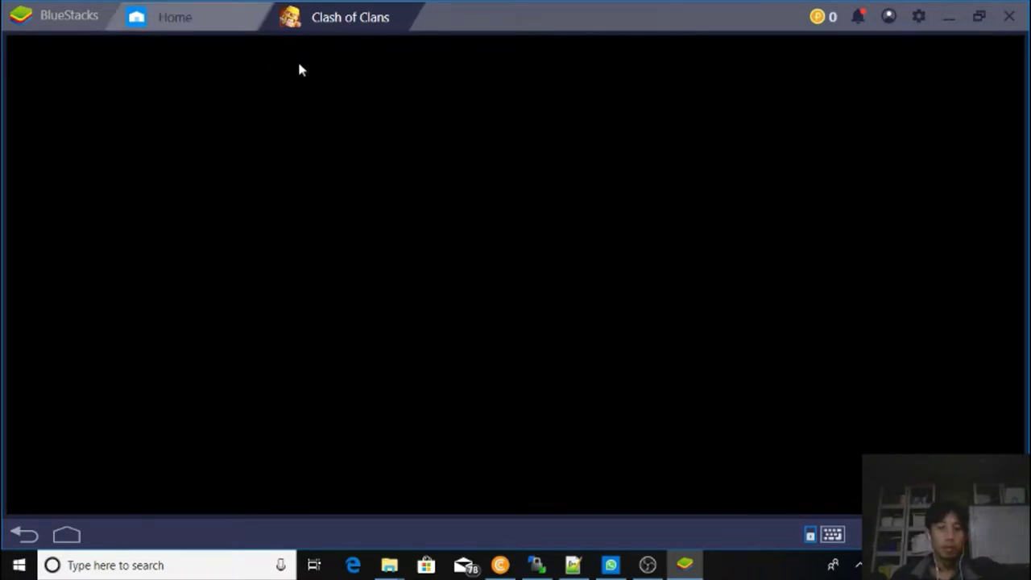
left_click(834, 537)
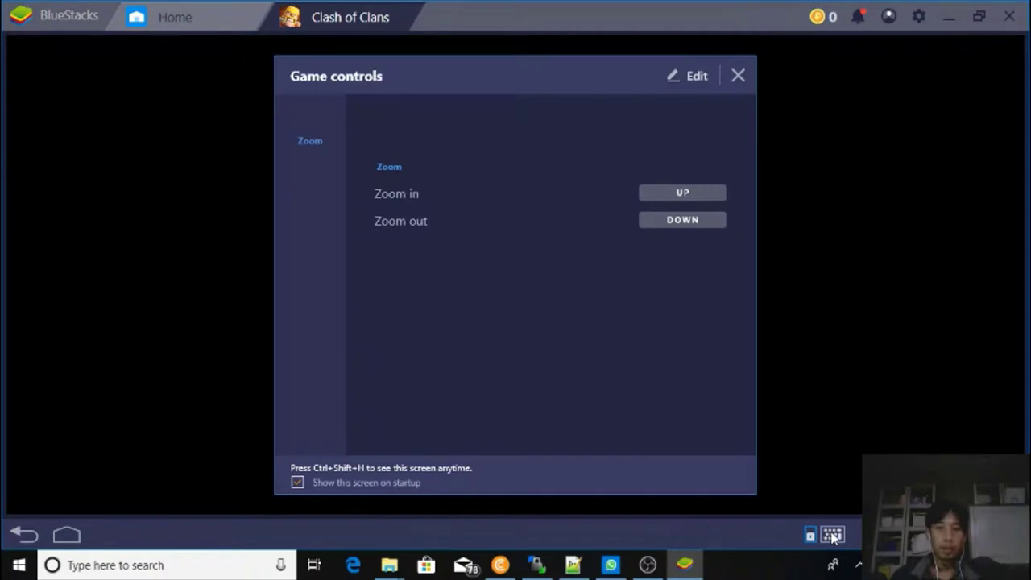
Dismiss the Game controls guide so Clash of Clans reloads to 'Welcome Chief!'.
left_click(738, 75)
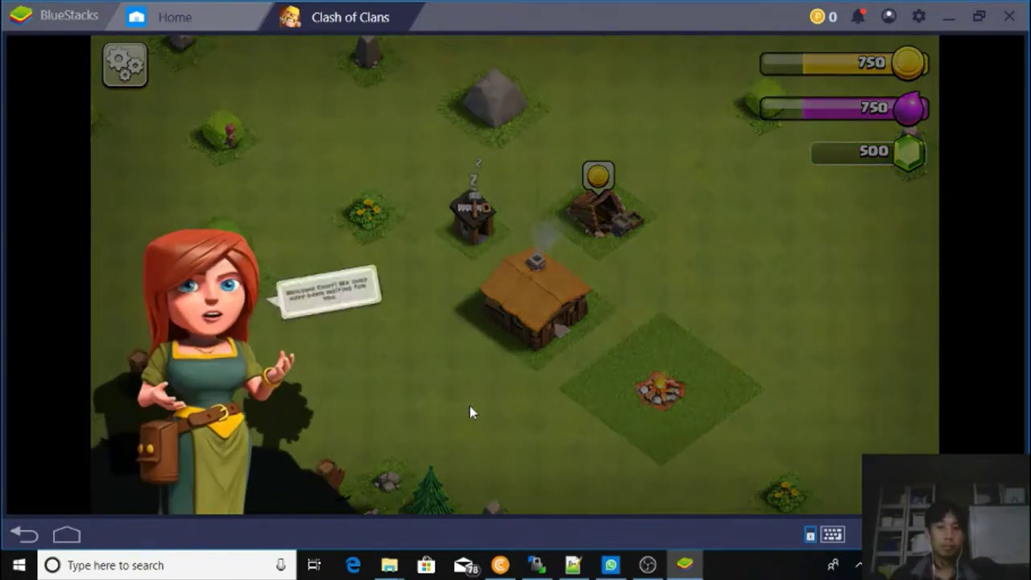
Advance the tutorial dialogue, then toggle the game Music off and back on in Settings.
left_click(225, 210)
left_click(195, 174)
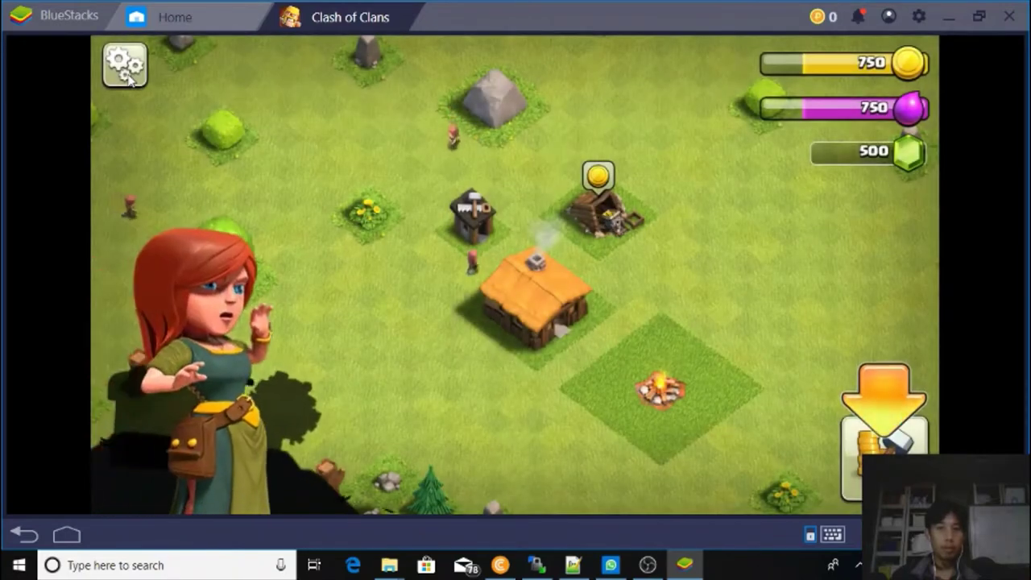
left_click(125, 66)
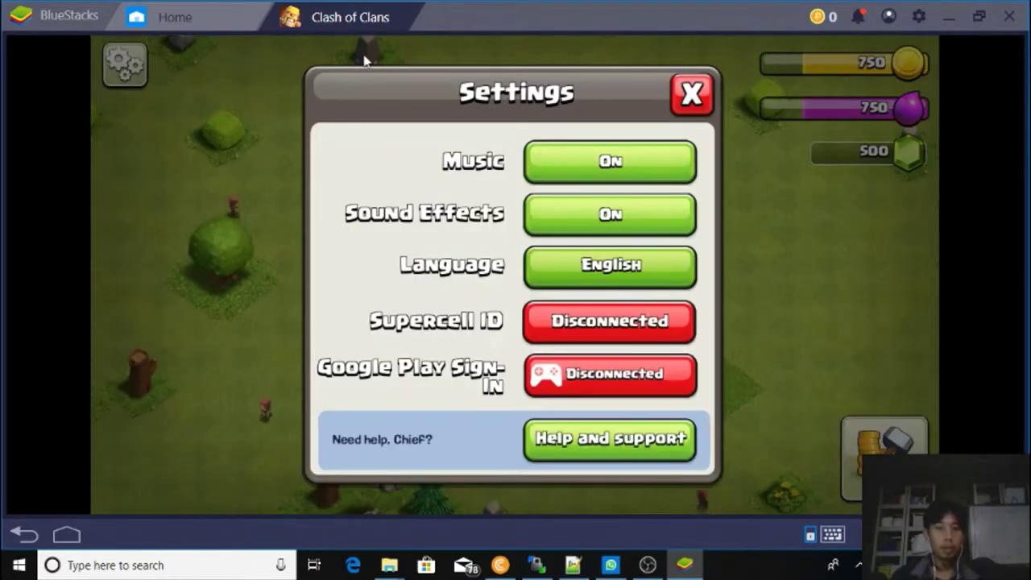
left_click(567, 175)
left_click(566, 172)
Retry the Google Play sign-in twice, close Settings, and quit Clash of Clans.
left_click(559, 379)
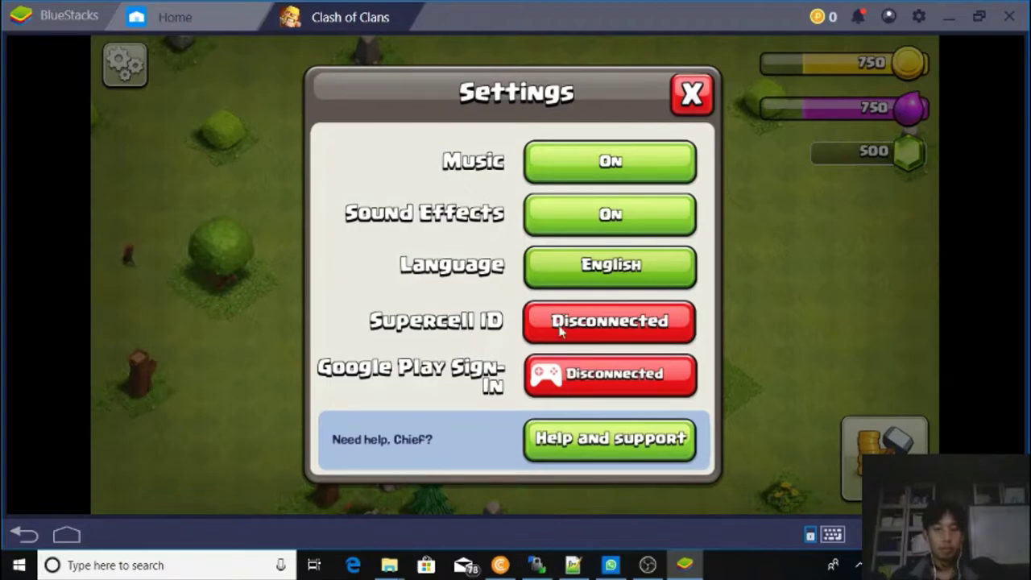
left_click(570, 379)
left_click(708, 95)
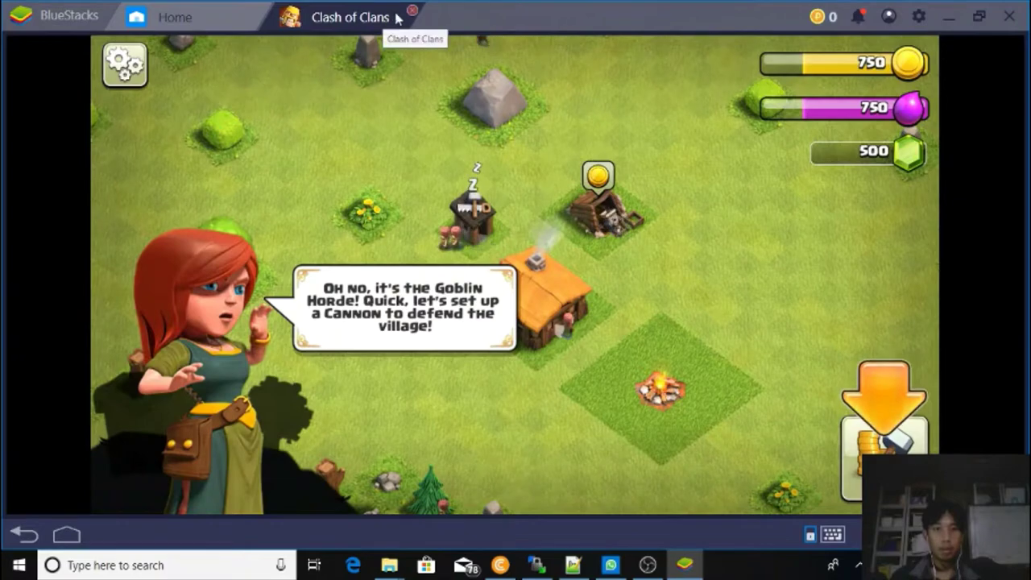
left_click(411, 11)
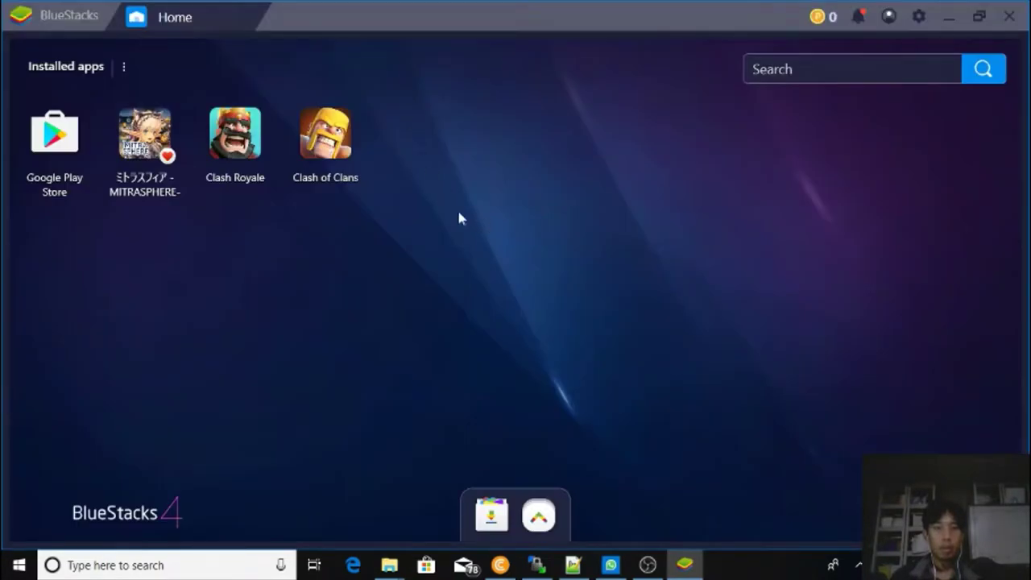
Search the Google Play Store for 'play' and browse the results.
left_click(64, 153)
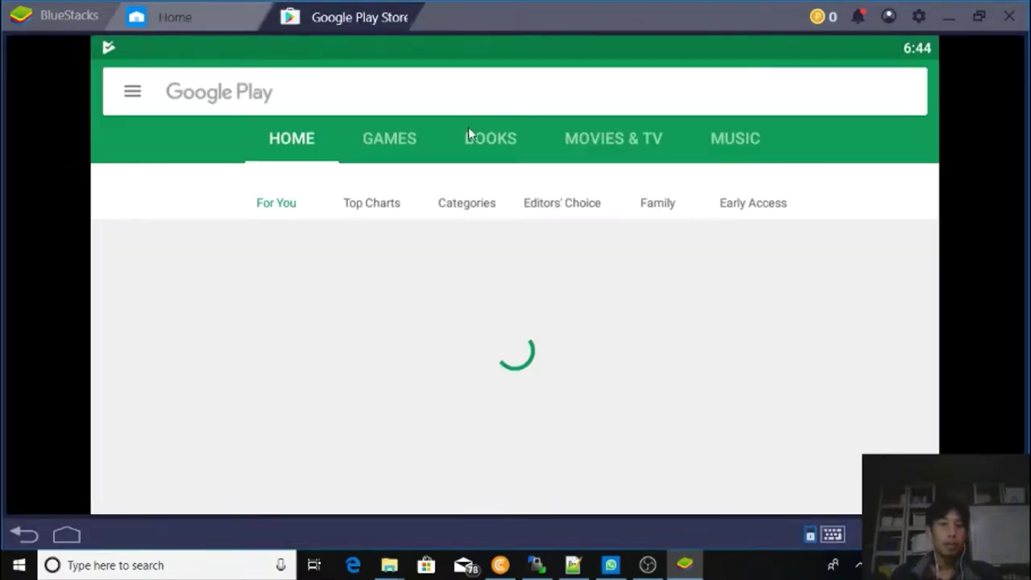
left_click(401, 100)
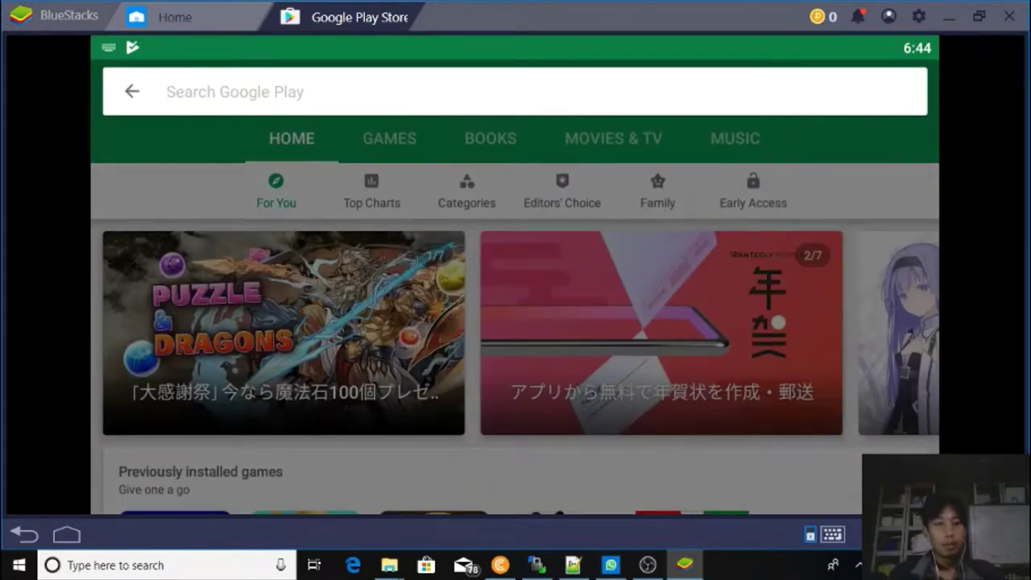
type("play")
key("Return")
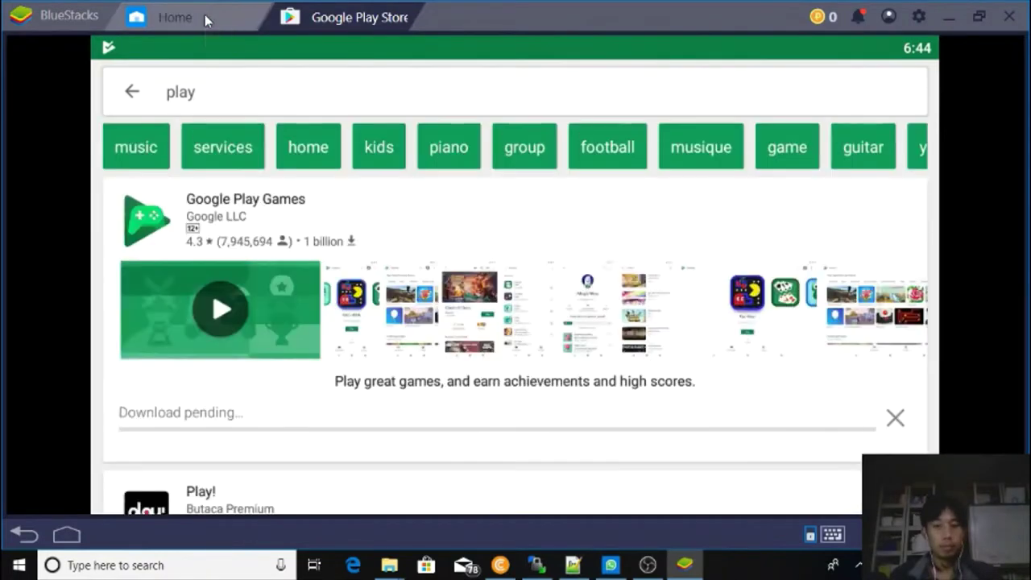
left_click(205, 18)
left_click(331, 17)
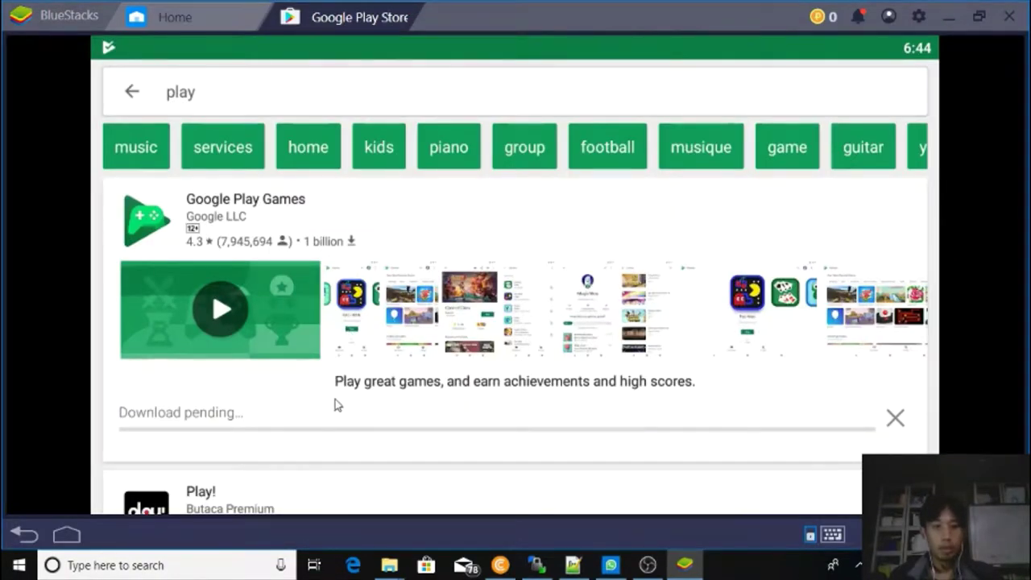
scroll(352, 372, "down", 3)
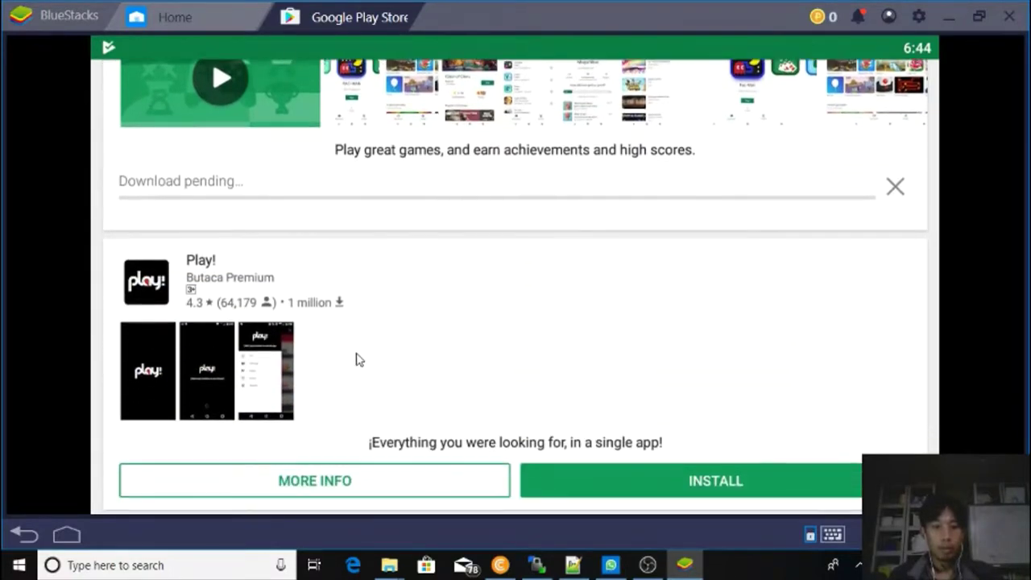
scroll(359, 360, "up", 3)
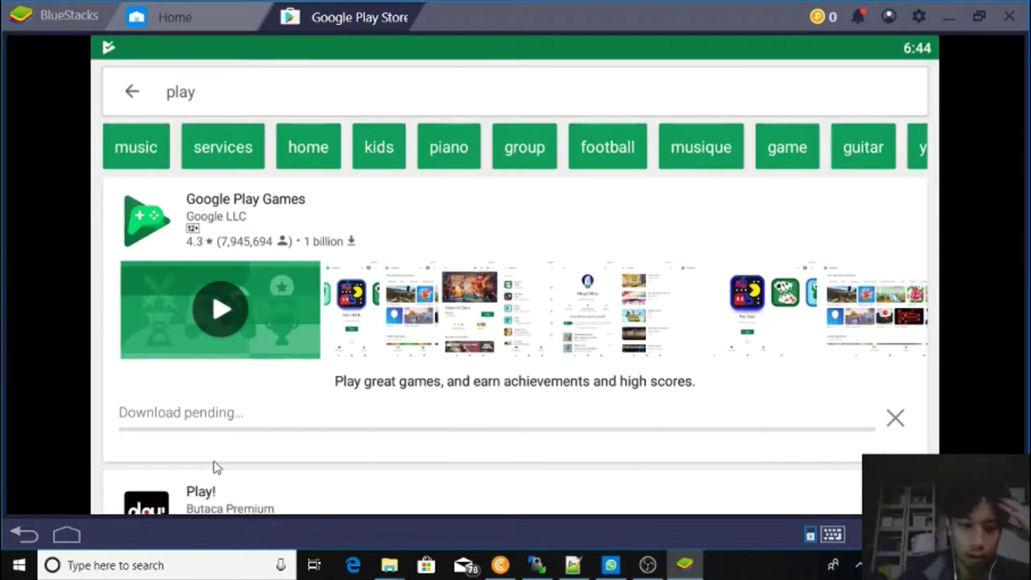
Inspect Google Play Games' details and options, then go to My apps & games.
left_click(236, 207)
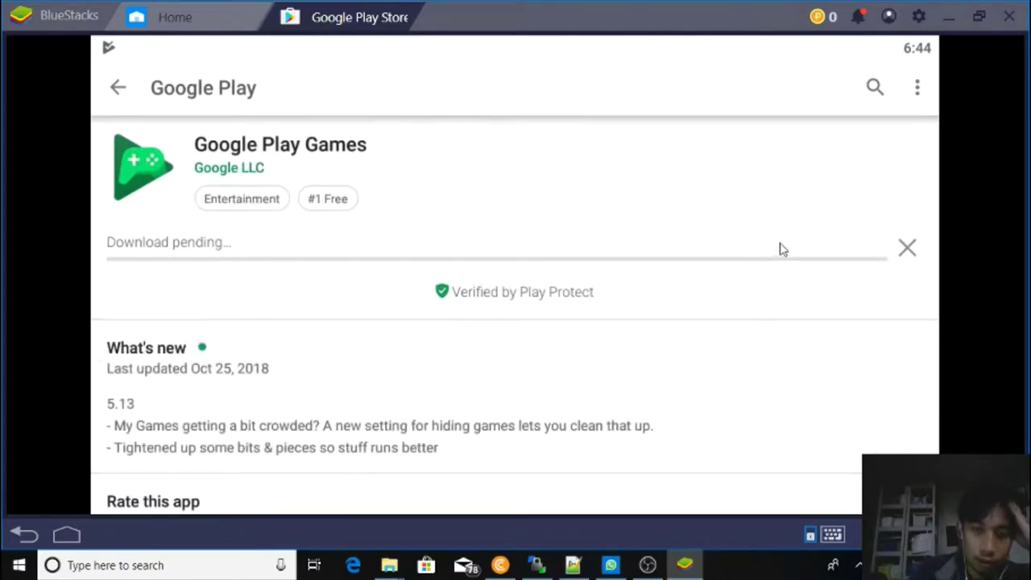
left_click(917, 88)
left_click(616, 165)
left_click(118, 88)
left_click(117, 88)
left_click(216, 254)
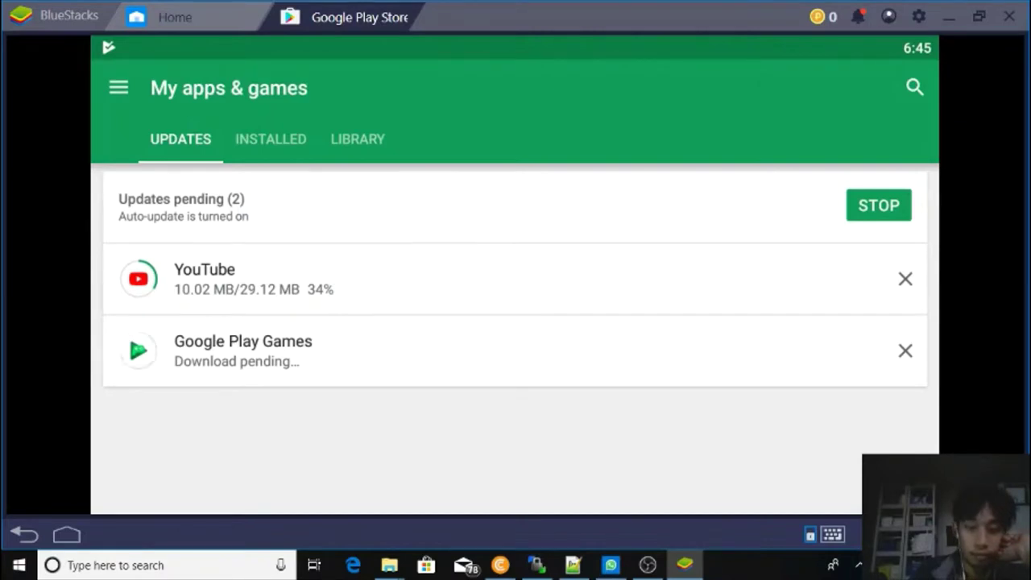
Check YouTube's pending update details, then switch to CryptoTab Browser.
left_click(373, 277)
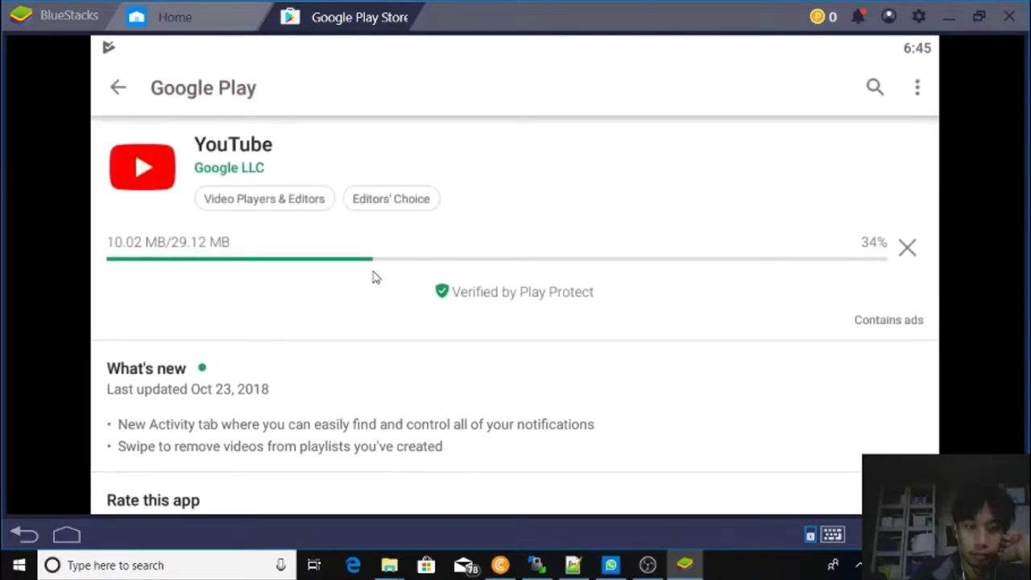
left_click(118, 89)
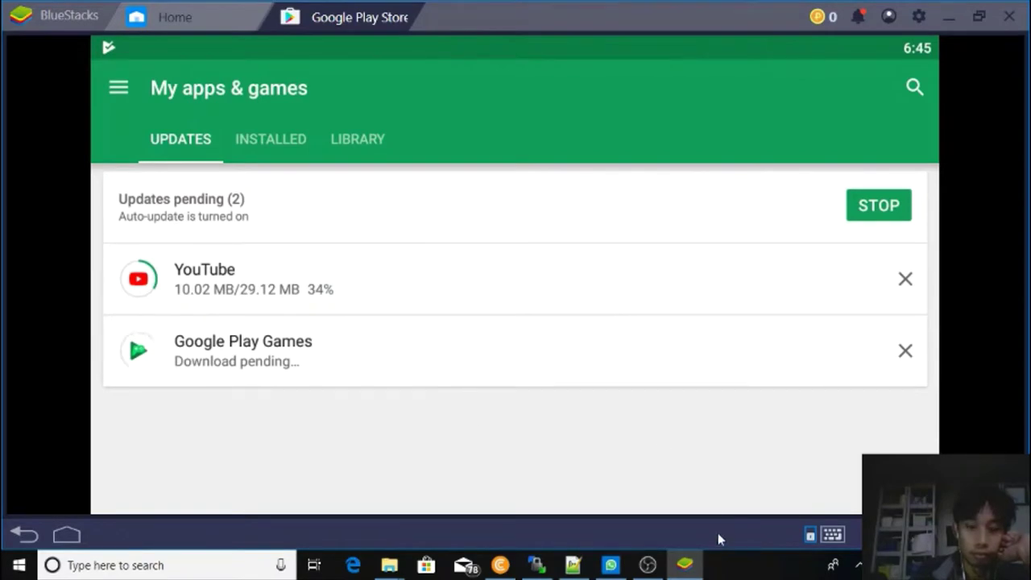
left_click(497, 566)
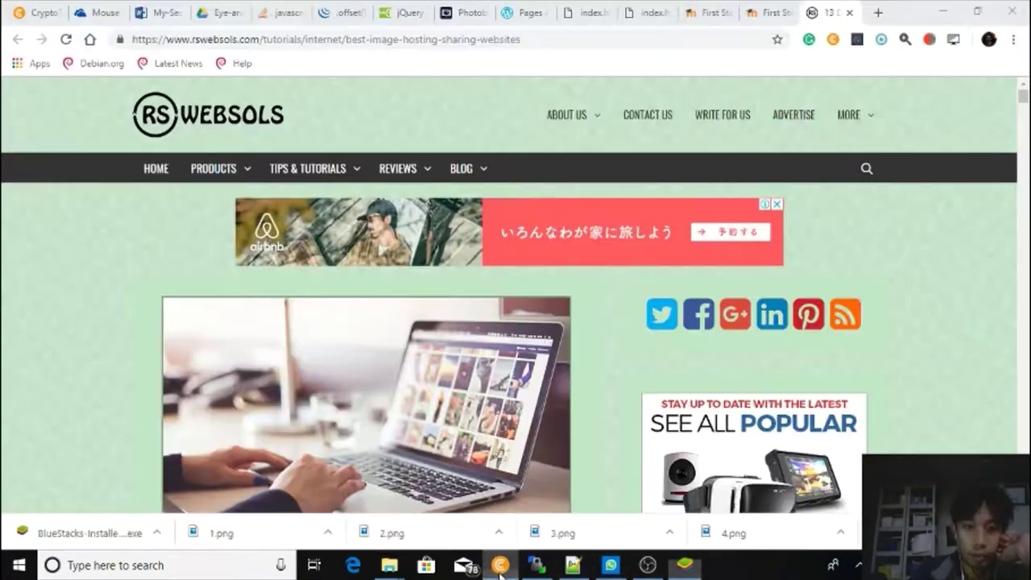
left_click(878, 13)
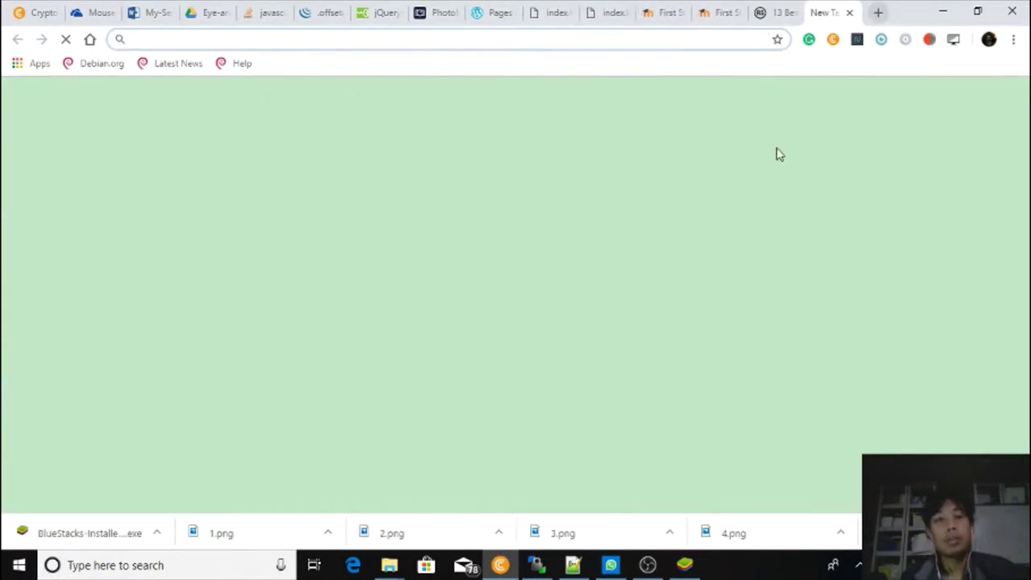
type("ww")
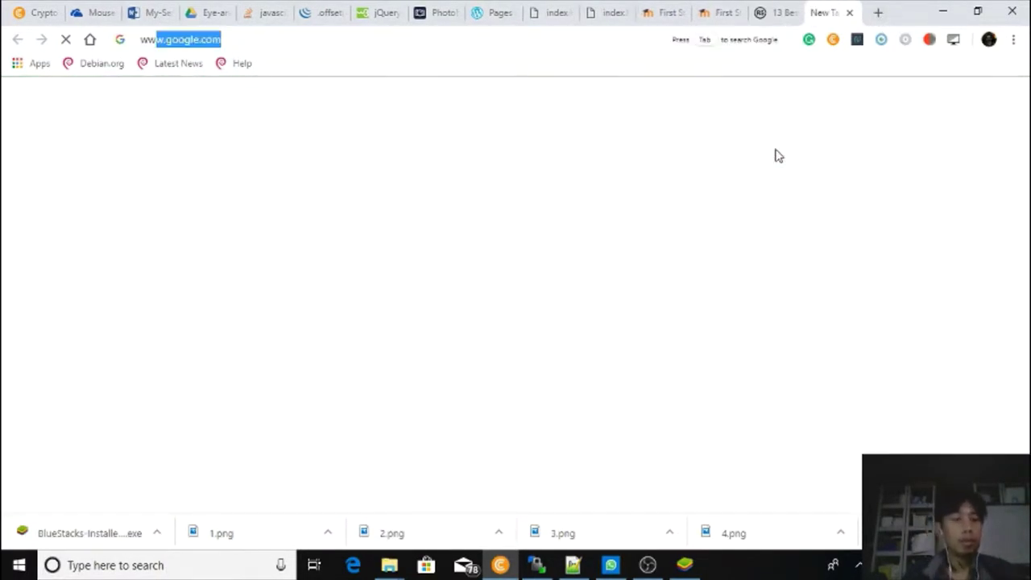
type("w")
key("Return")
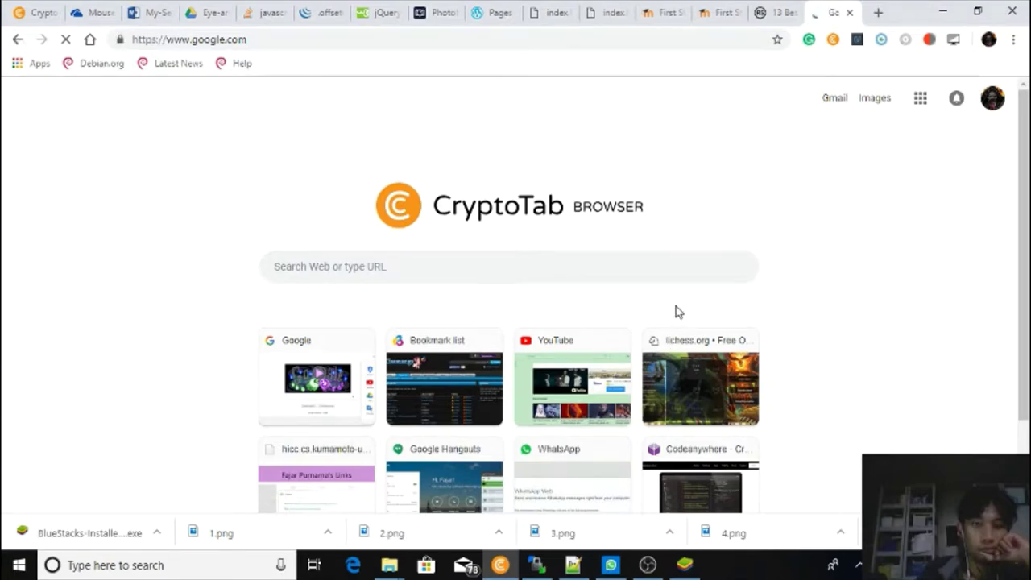
left_click(686, 565)
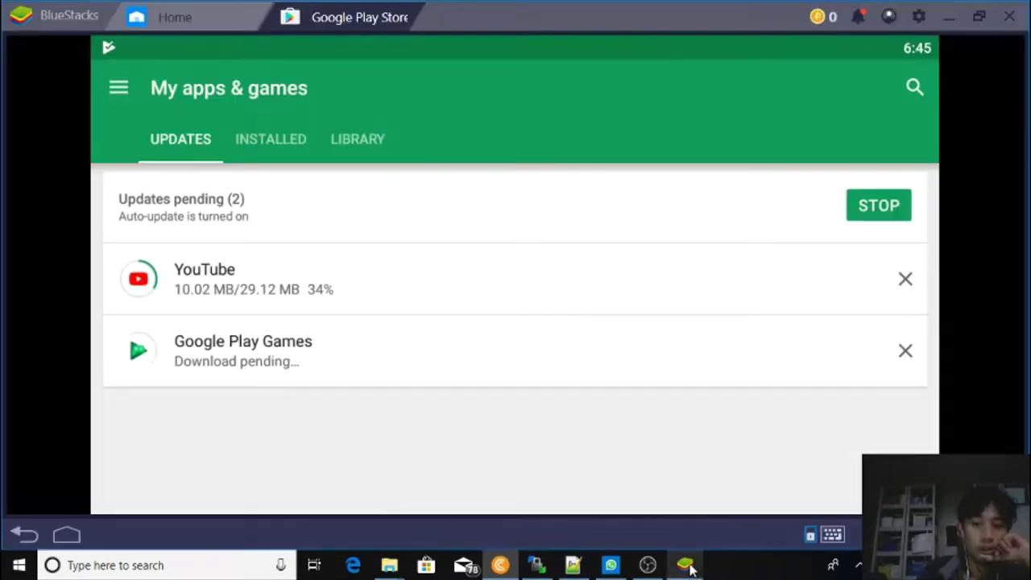
Cancel the stalled YouTube update and stop all pending updates.
left_click(834, 292)
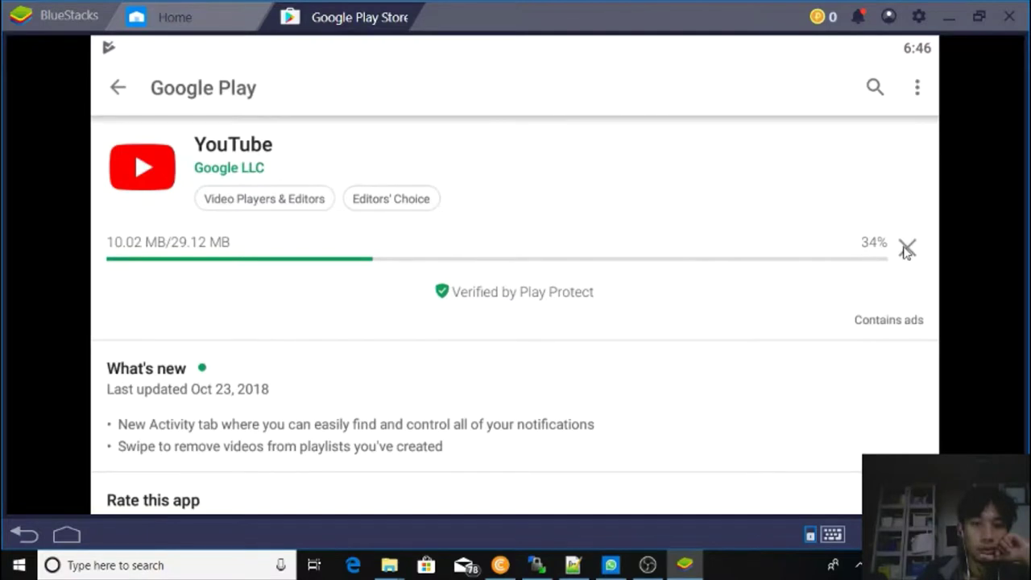
left_click(907, 249)
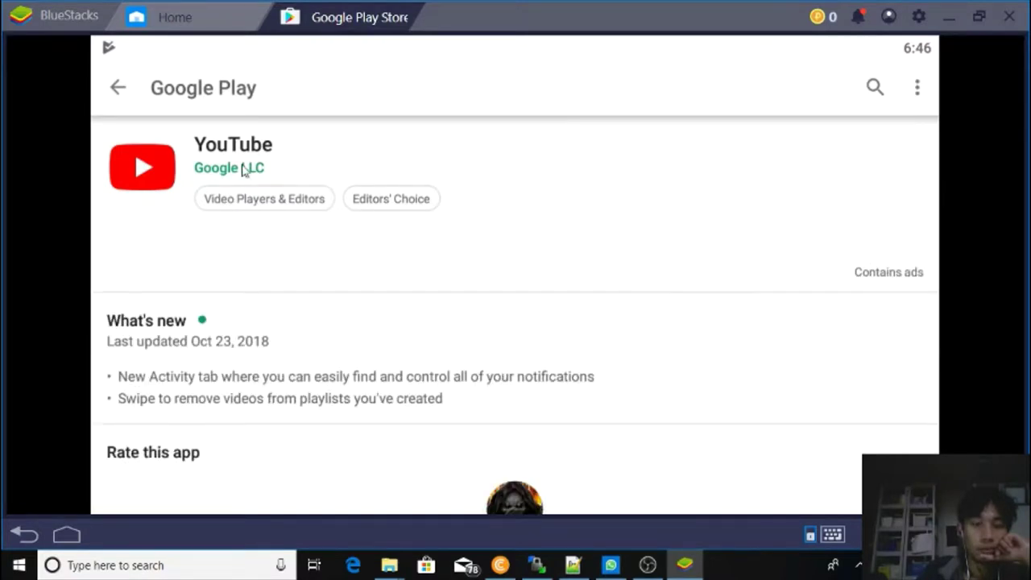
left_click(117, 87)
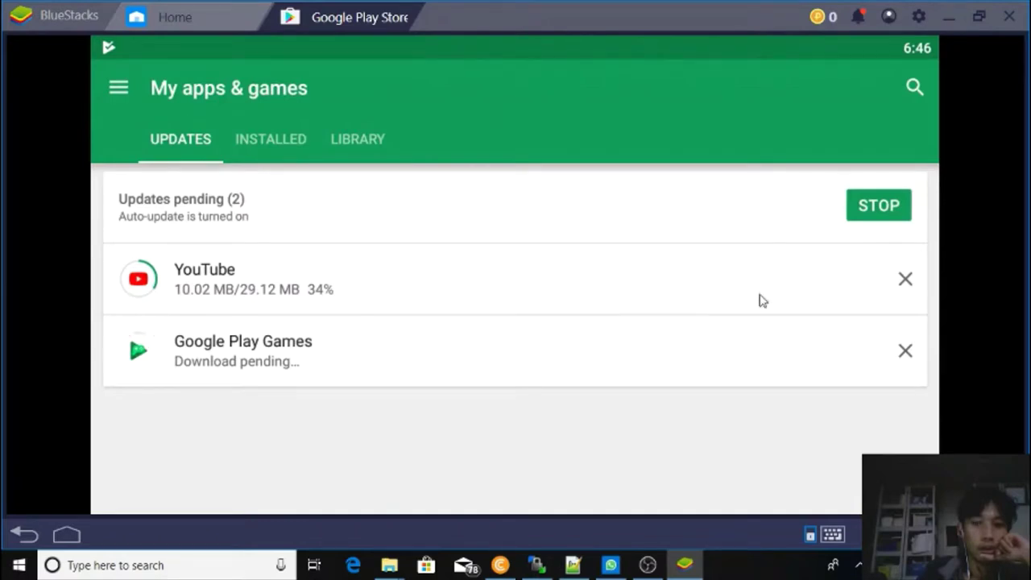
left_click(906, 285)
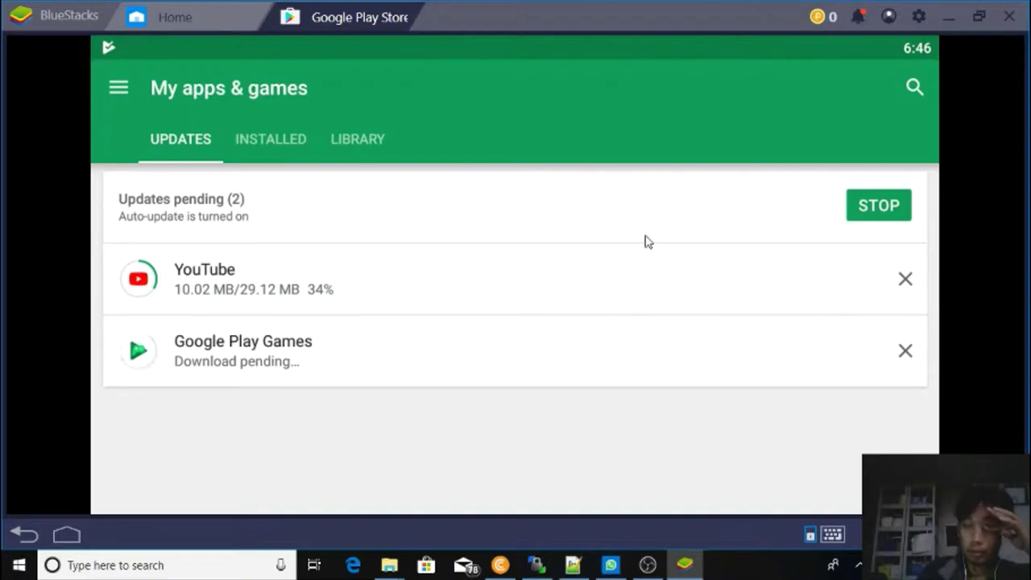
left_click(863, 211)
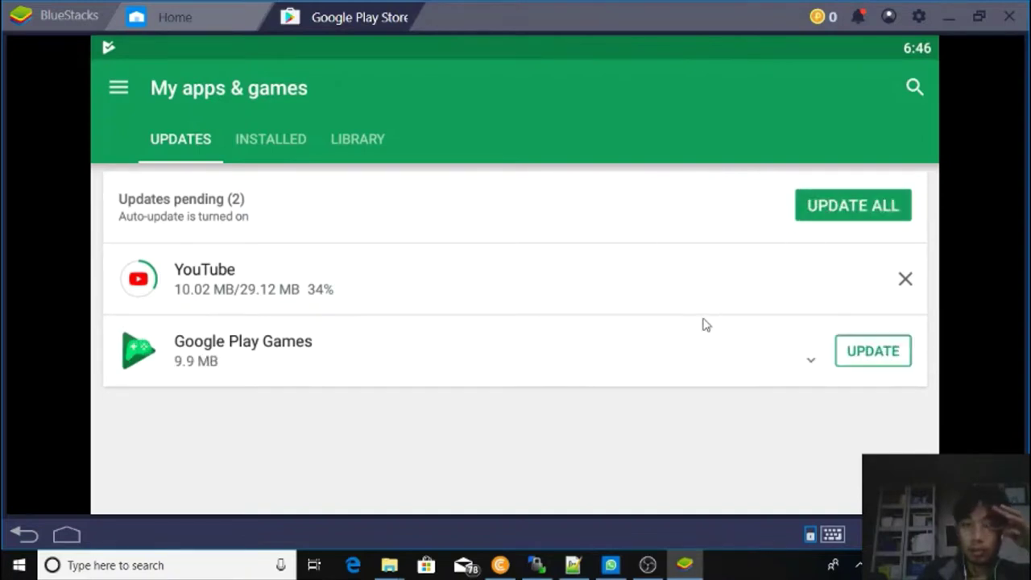
Start updating Google Play Games, cancel YouTube again, and return to the Home tab.
left_click(896, 354)
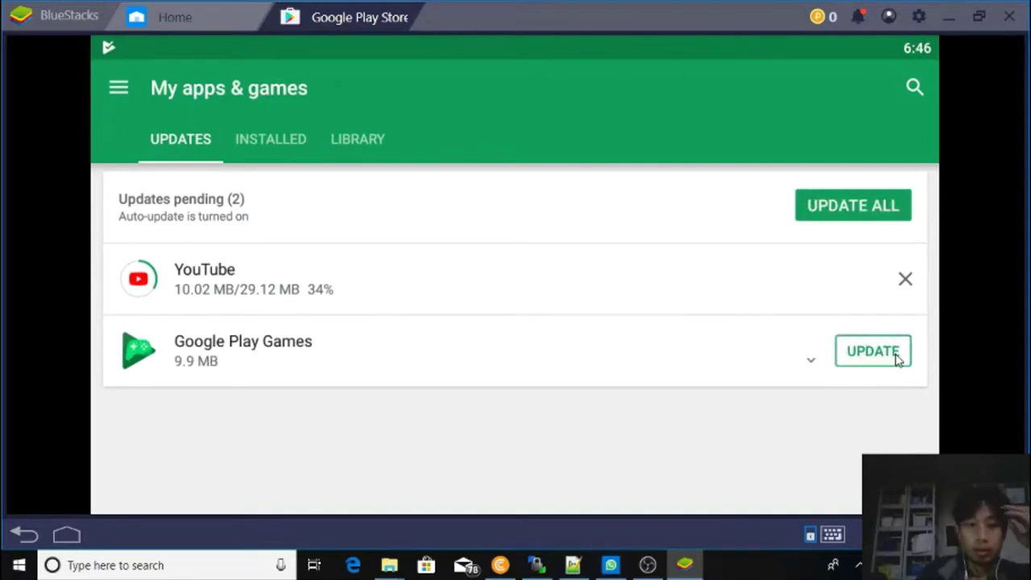
left_click(913, 286)
left_click(913, 286)
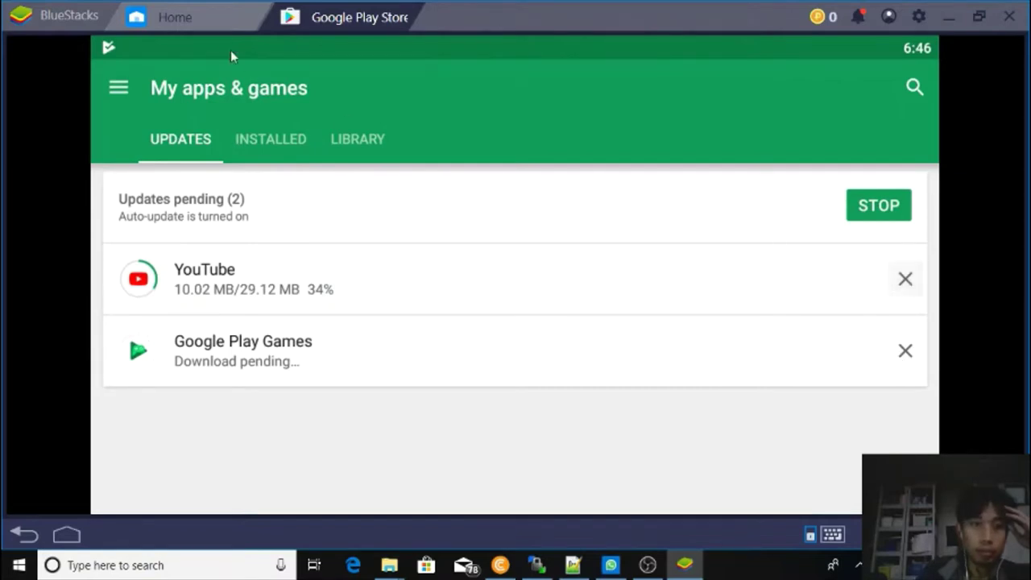
left_click(216, 29)
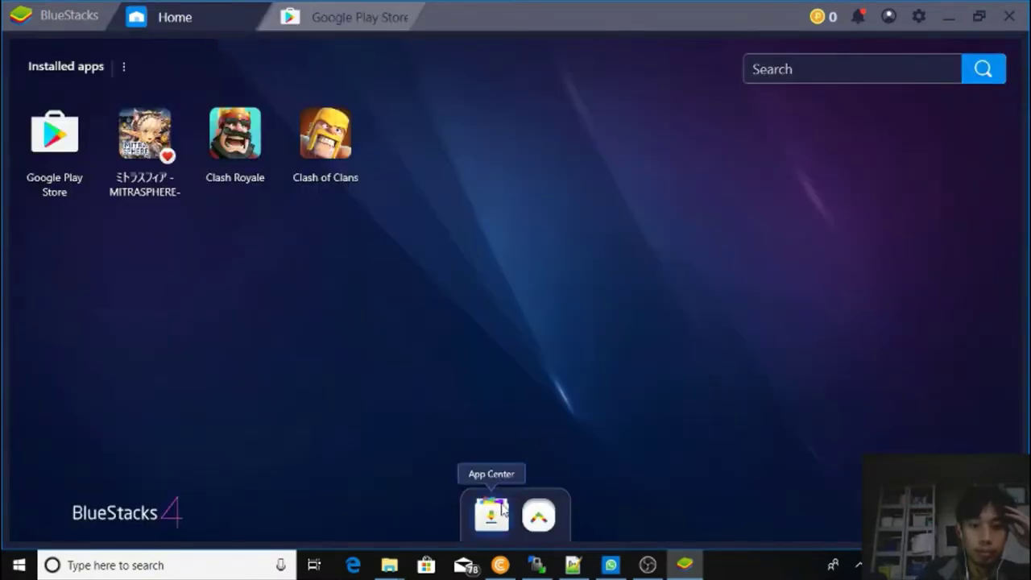
Stop the running BlueStacks instance through More apps > Instance manager.
left_click(543, 522)
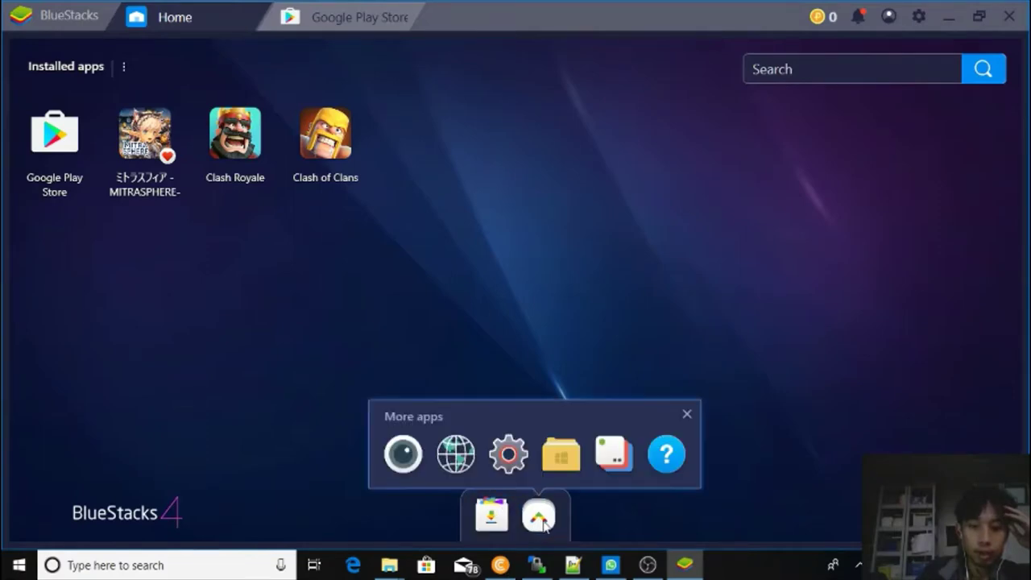
left_click(612, 453)
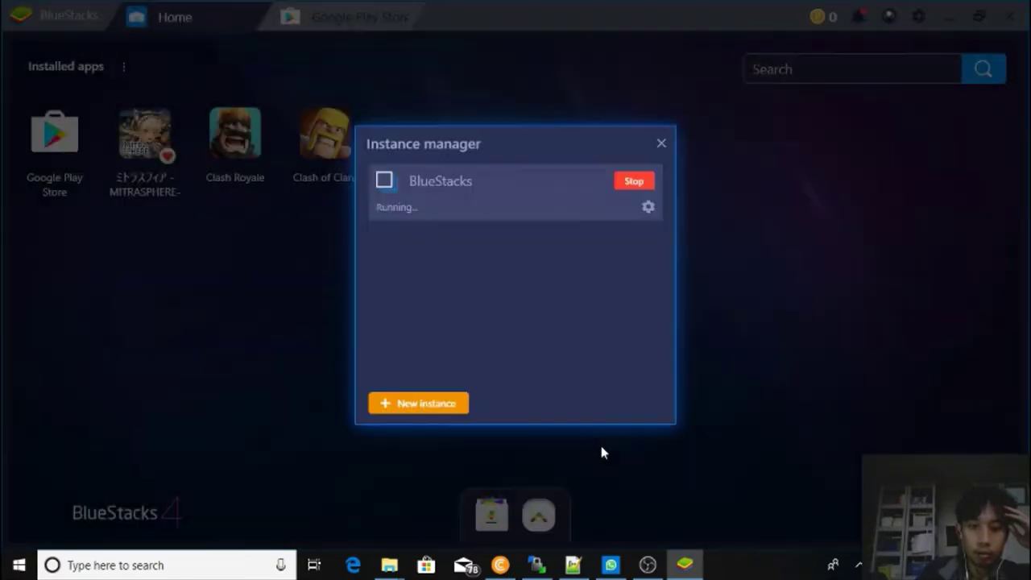
left_click(633, 182)
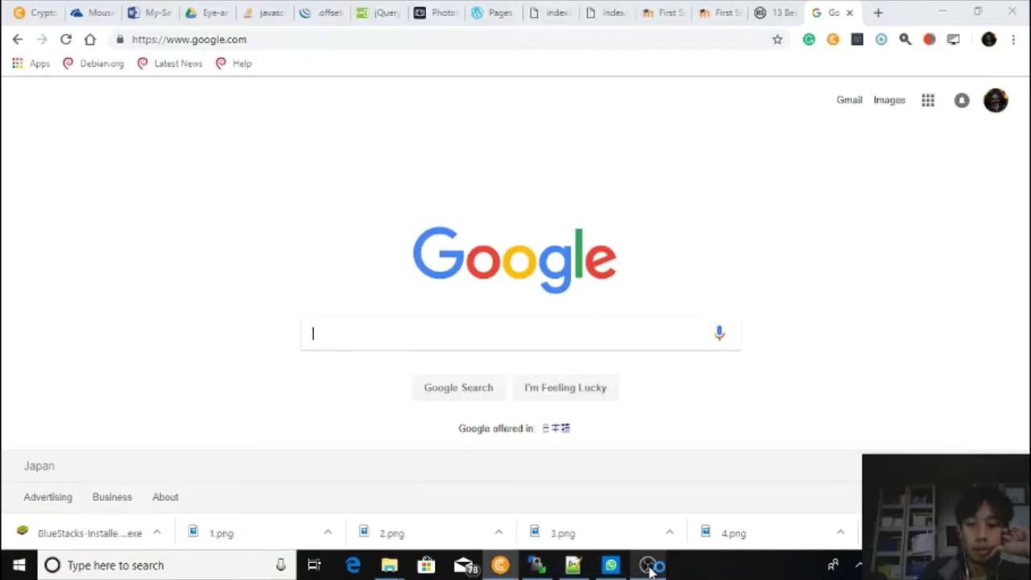
Minimize the browser and OBS, relaunch BlueStacks from its desktop shortcut, and select the Clash of Clans shortcut.
left_click(943, 12)
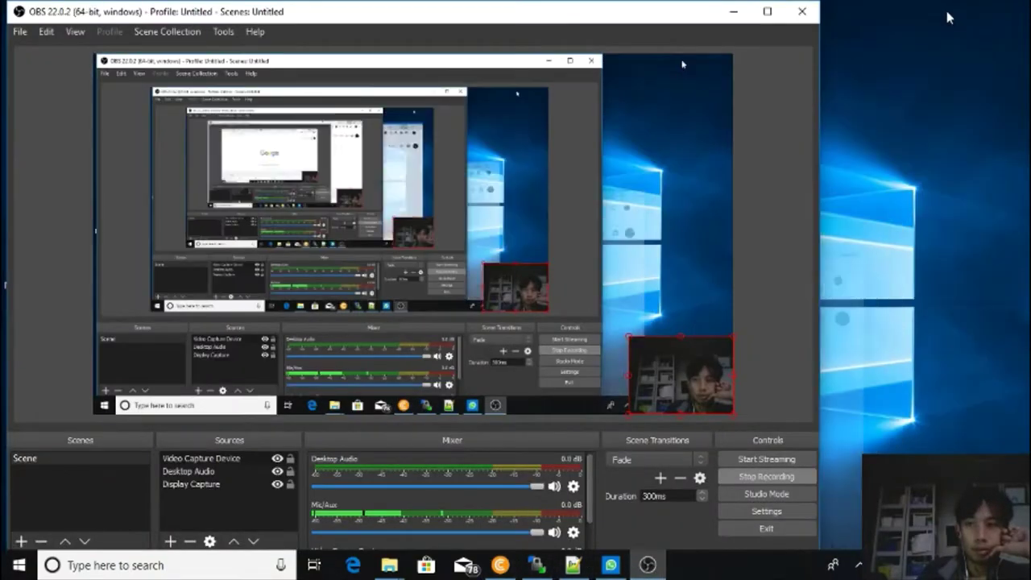
left_click(733, 11)
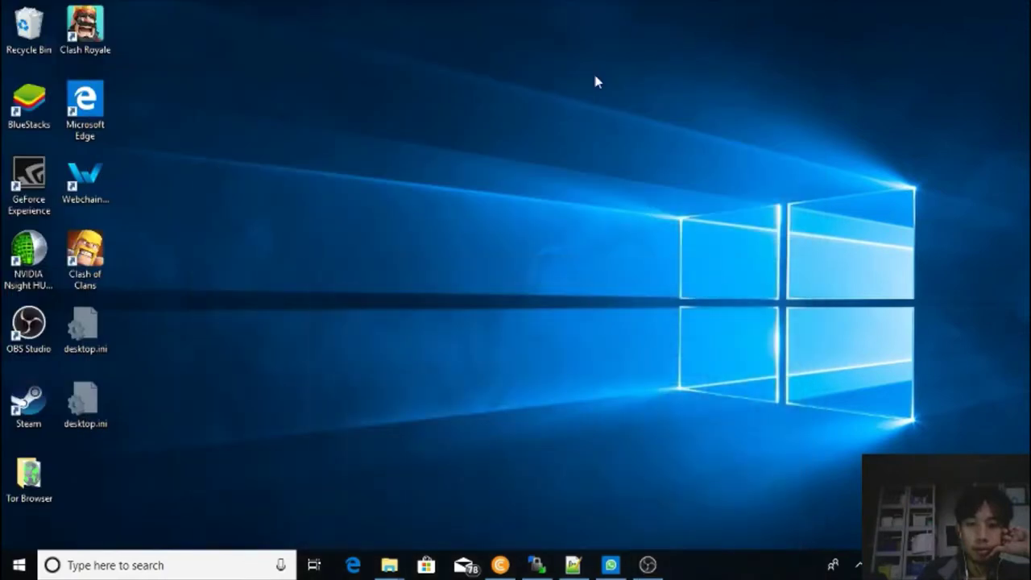
double_click(33, 111)
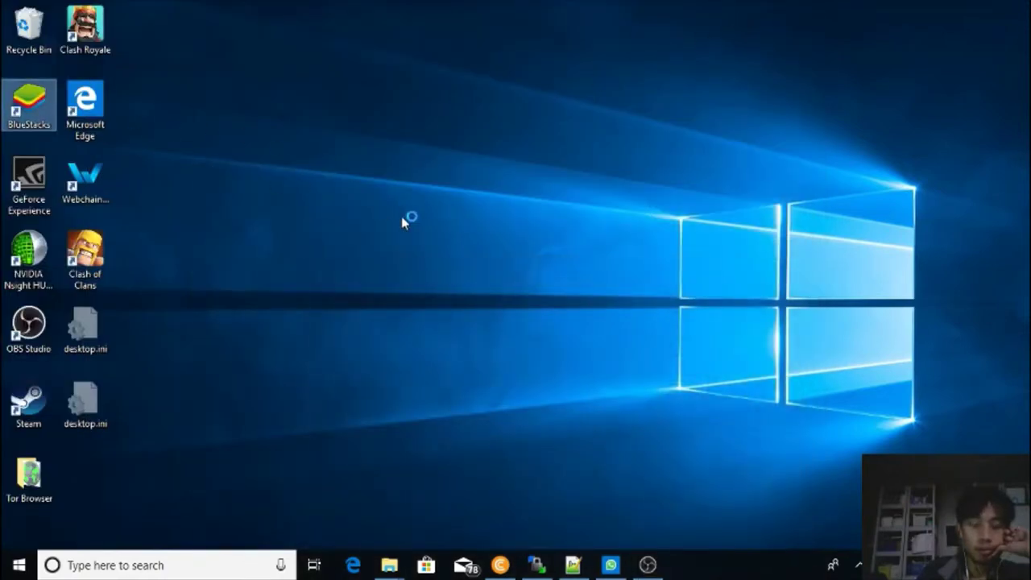
left_click(110, 269)
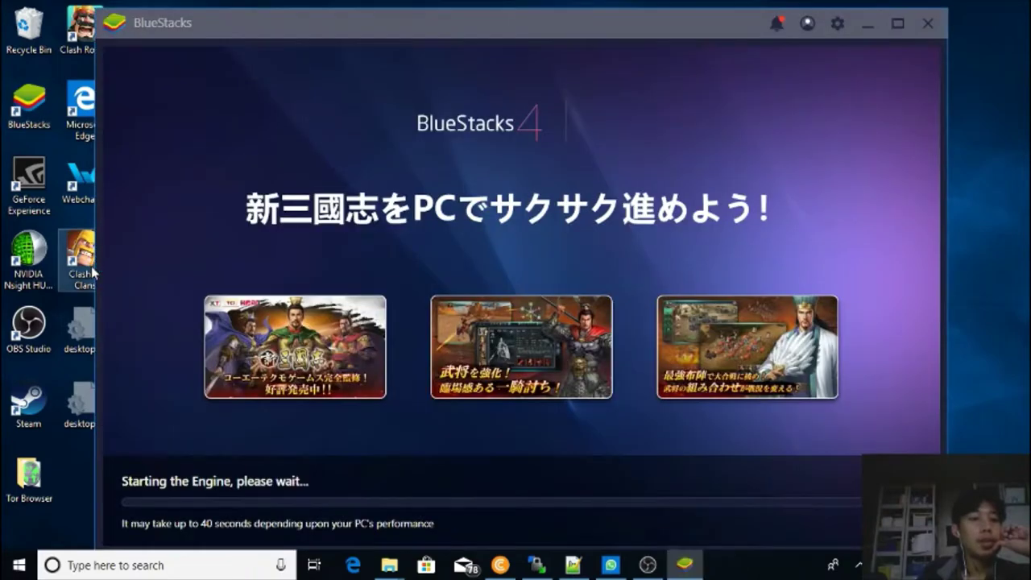
Launch Clash of Clans from its desktop shortcut, then open Google Play Store once BlueStacks loads.
double_click(91, 266)
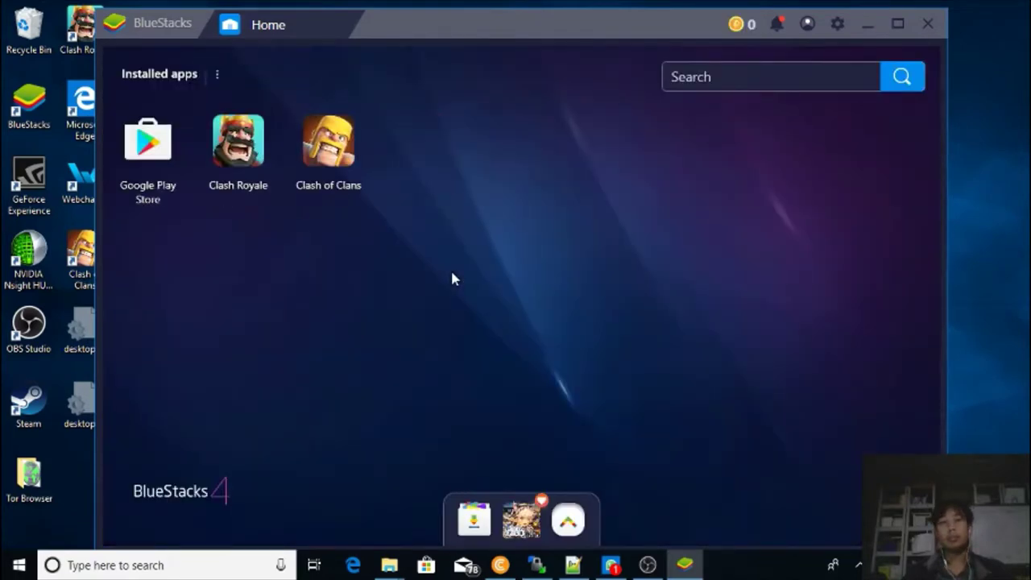
left_click(160, 165)
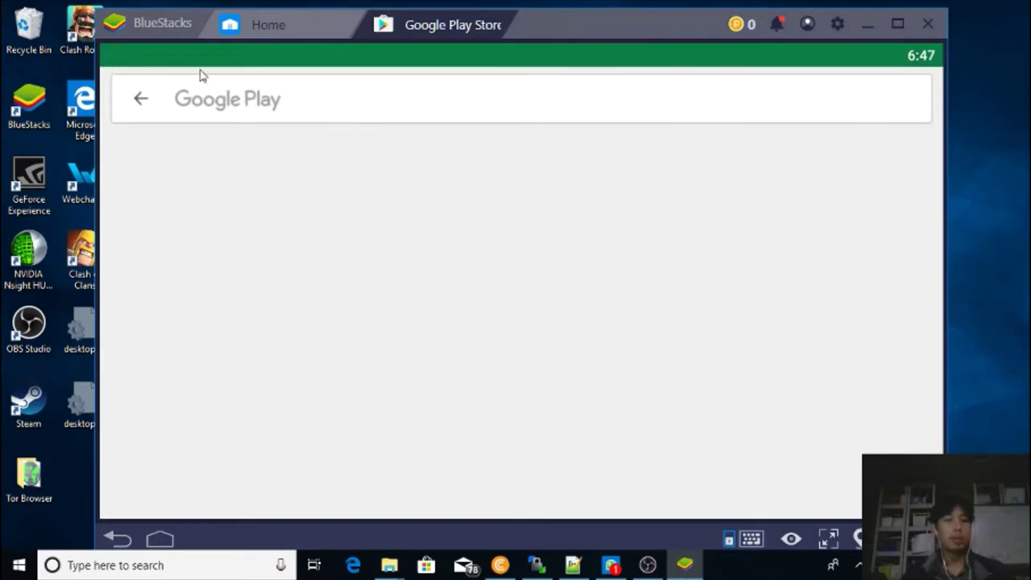
Watch Google Play Games finish updating under My apps & games, leaving only YouTube pending.
left_click(141, 98)
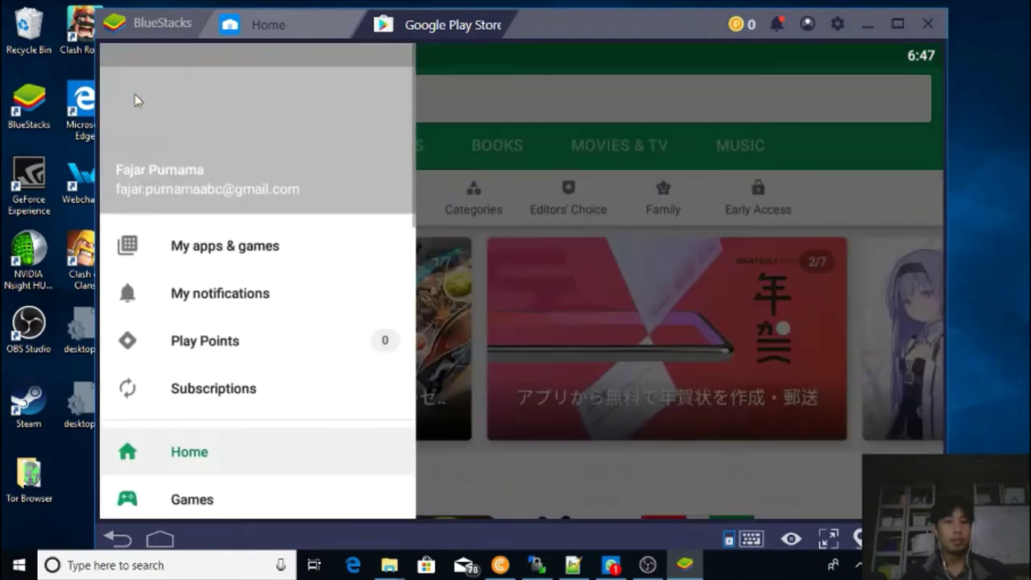
left_click(206, 247)
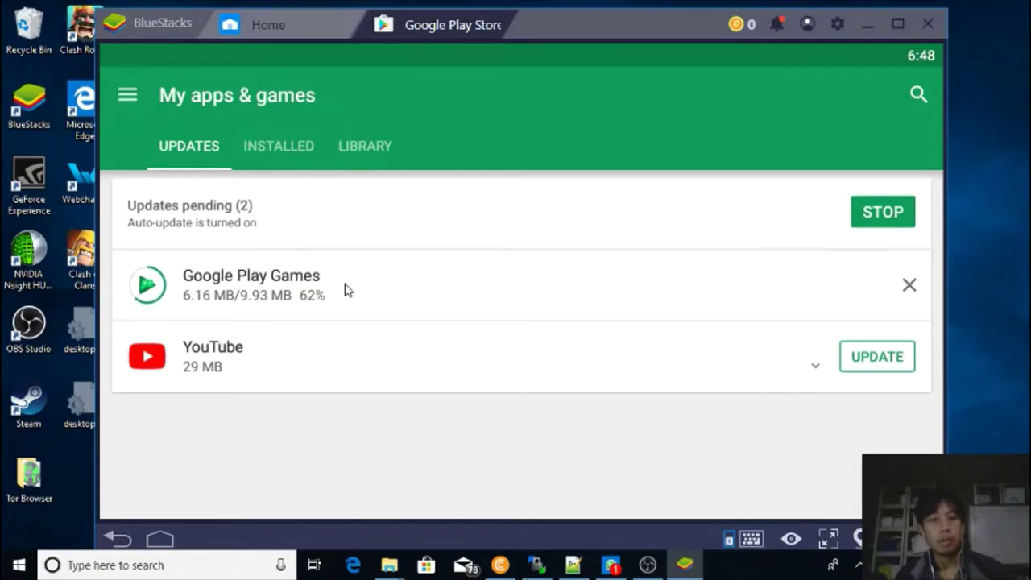
left_click(345, 290)
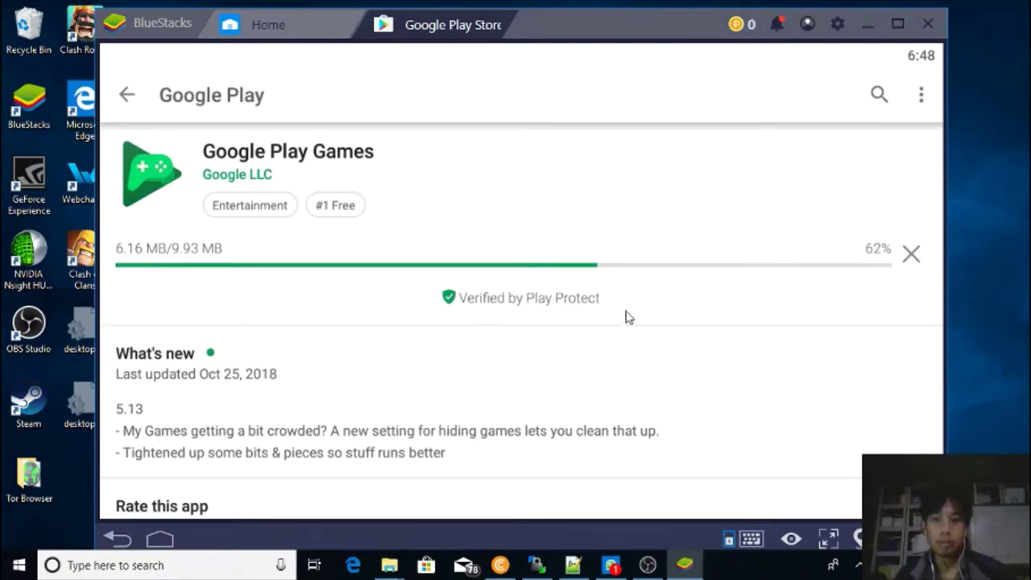
left_click(777, 26)
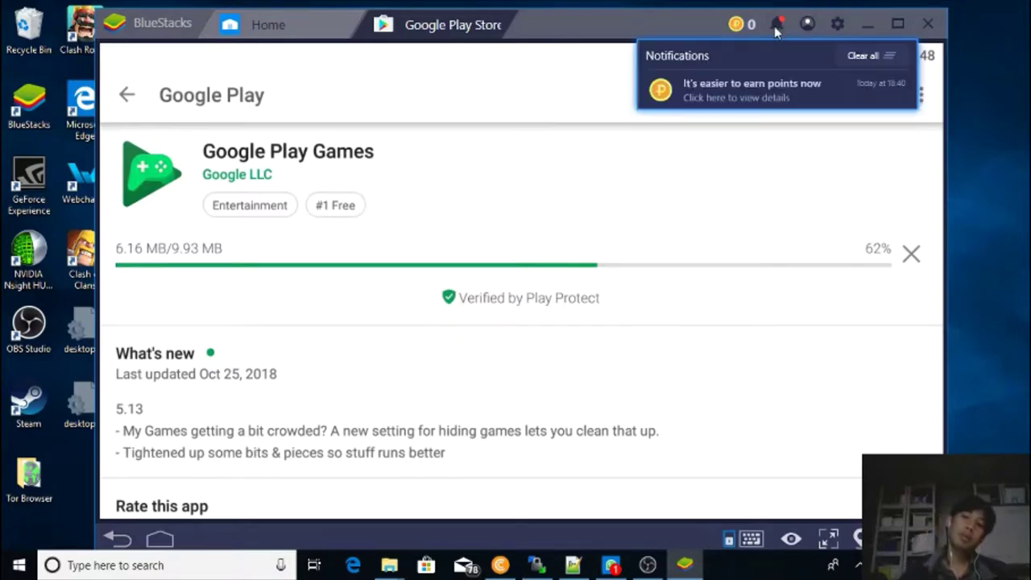
left_click(694, 237)
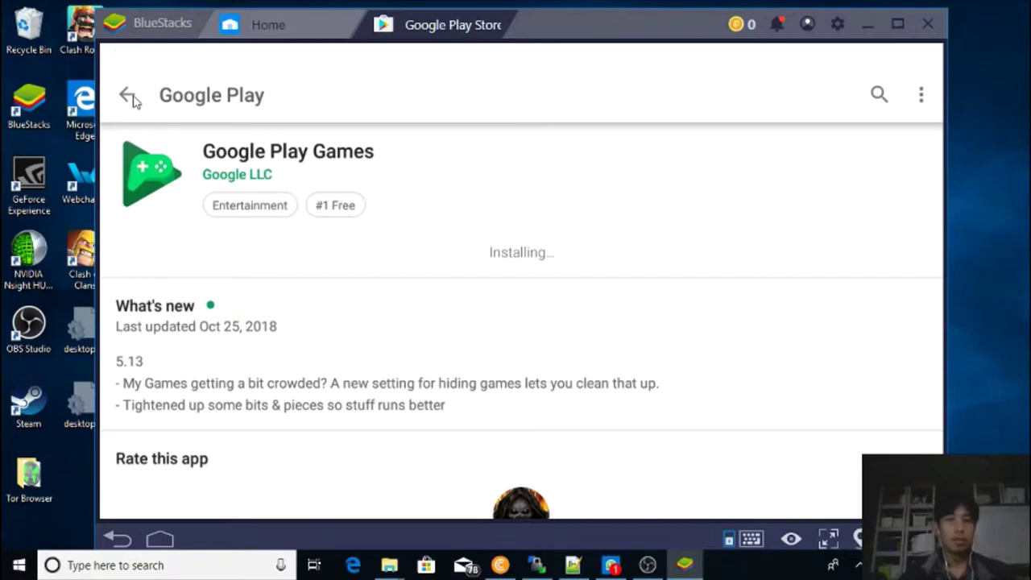
left_click(132, 97)
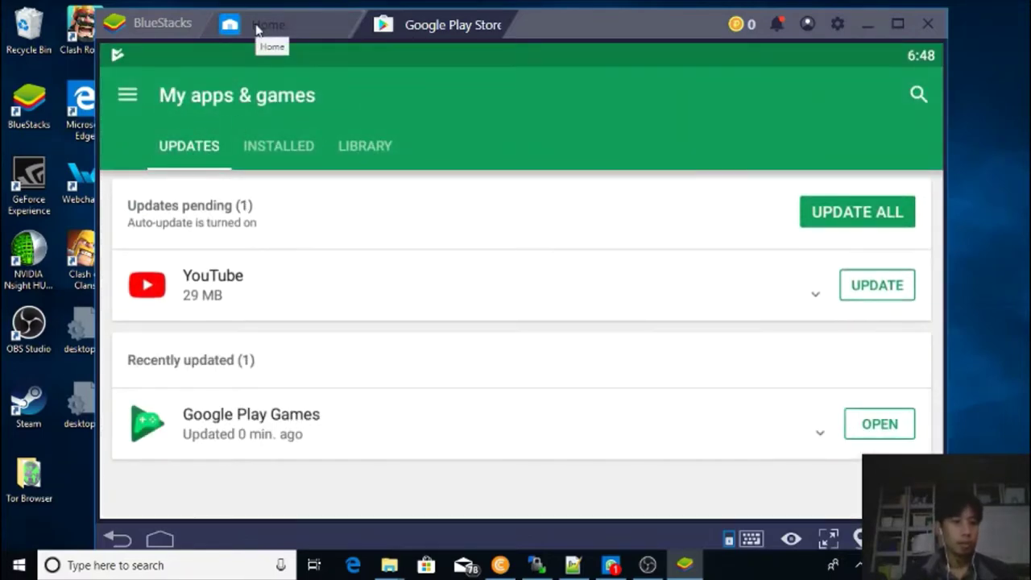
left_click(314, 30)
Launch Clash of Clans from the Home tab and close the Game controls guide.
left_click(328, 141)
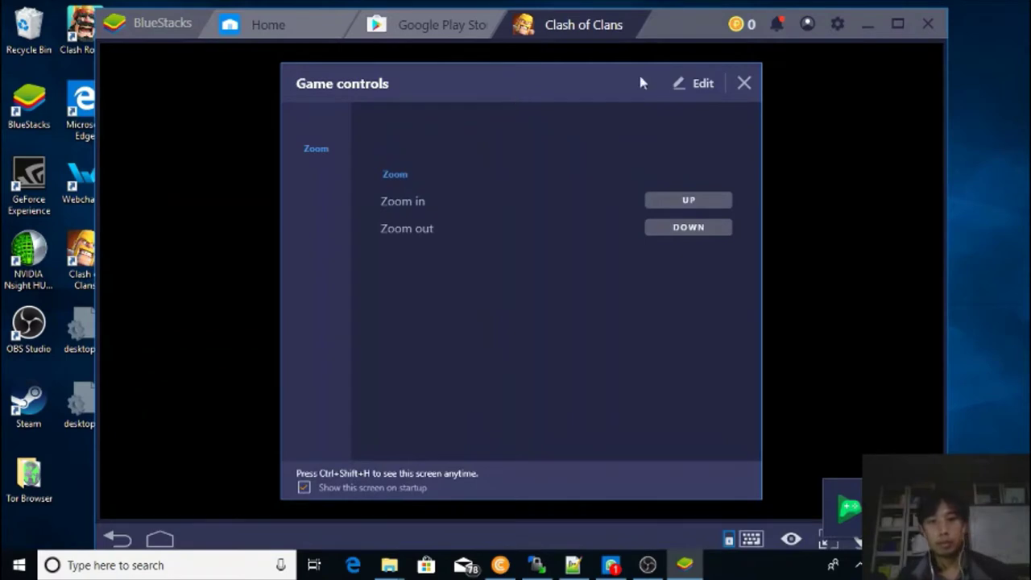
left_click(744, 83)
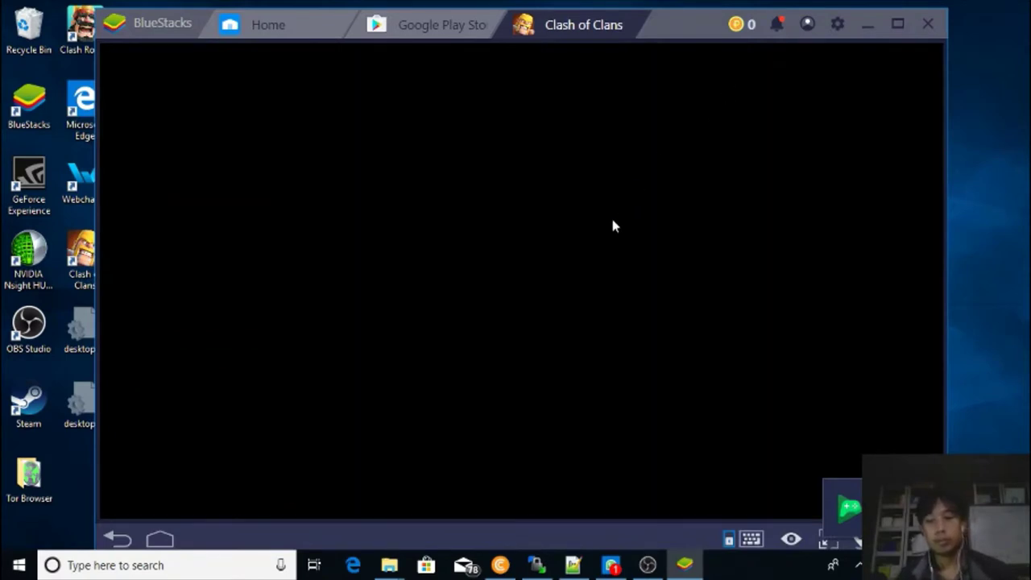